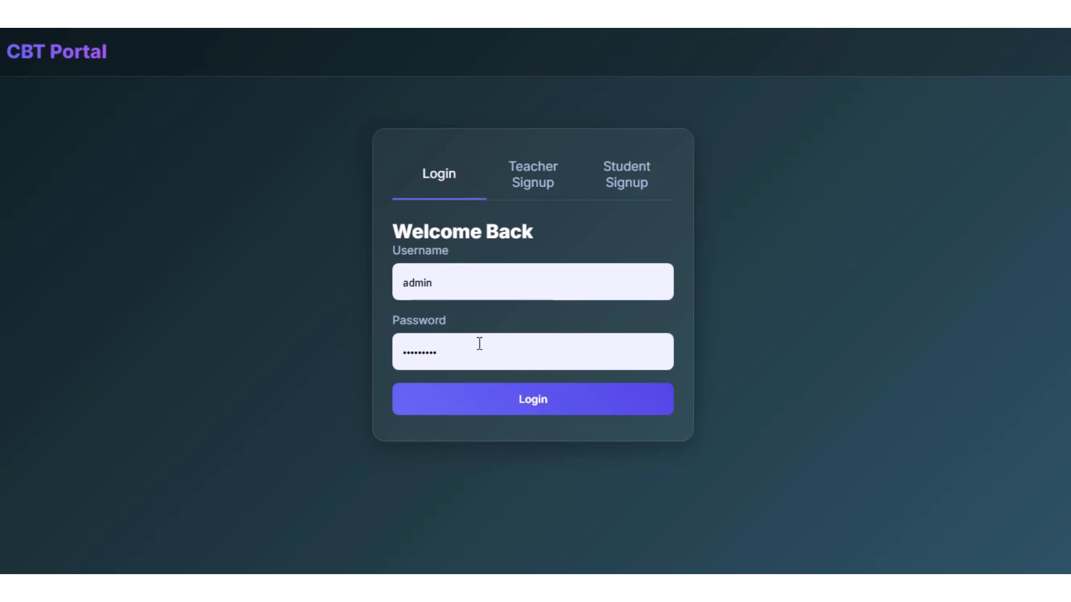
Log in with the prefilled admin credentials and look over the sections of the admin dashboard.
click(518, 409)
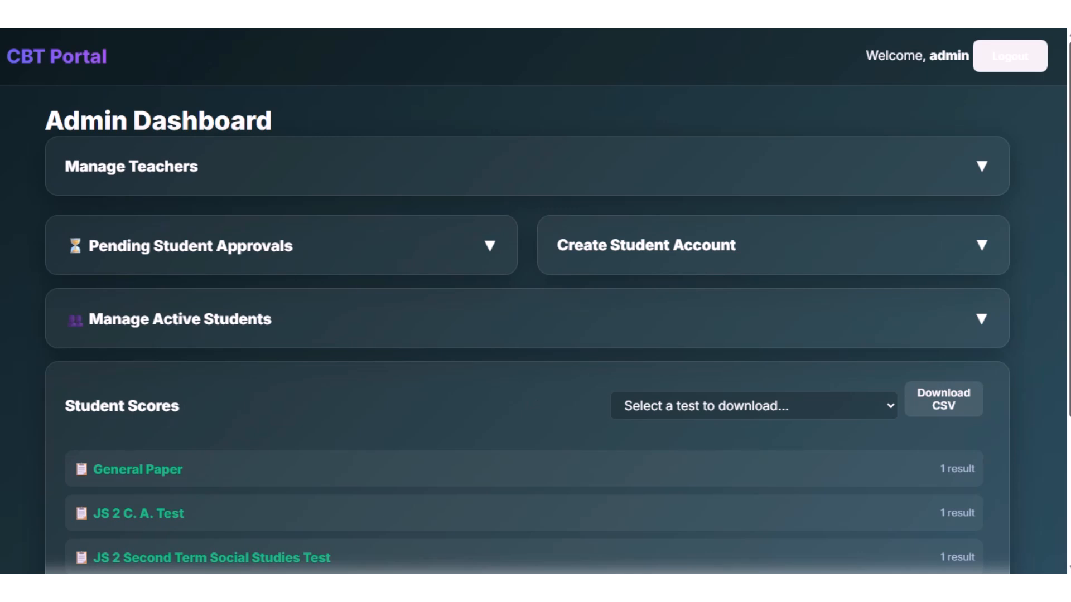
scroll(1027, 139, down, 4)
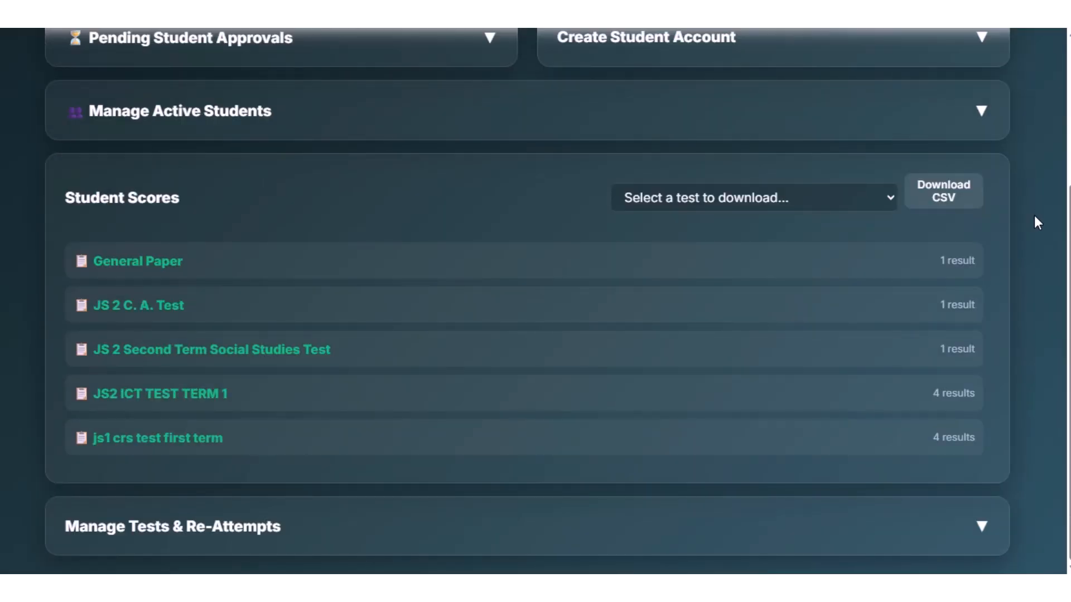
scroll(1036, 222, up, 4)
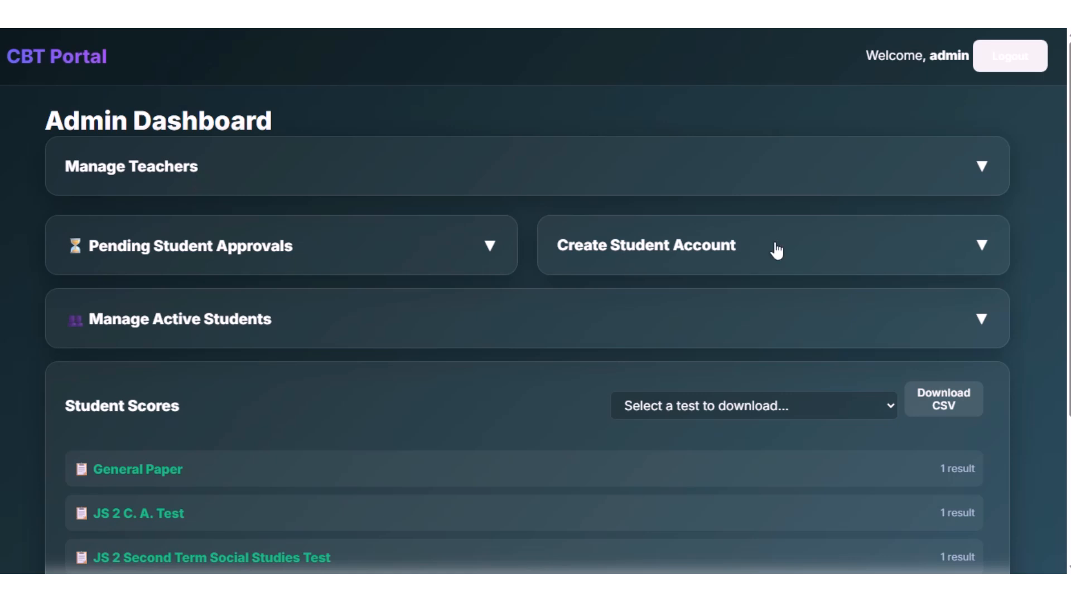
Expand the Create Student Account form to examine its fields, and expand Pending Student Approvals to check for registrations.
click(991, 246)
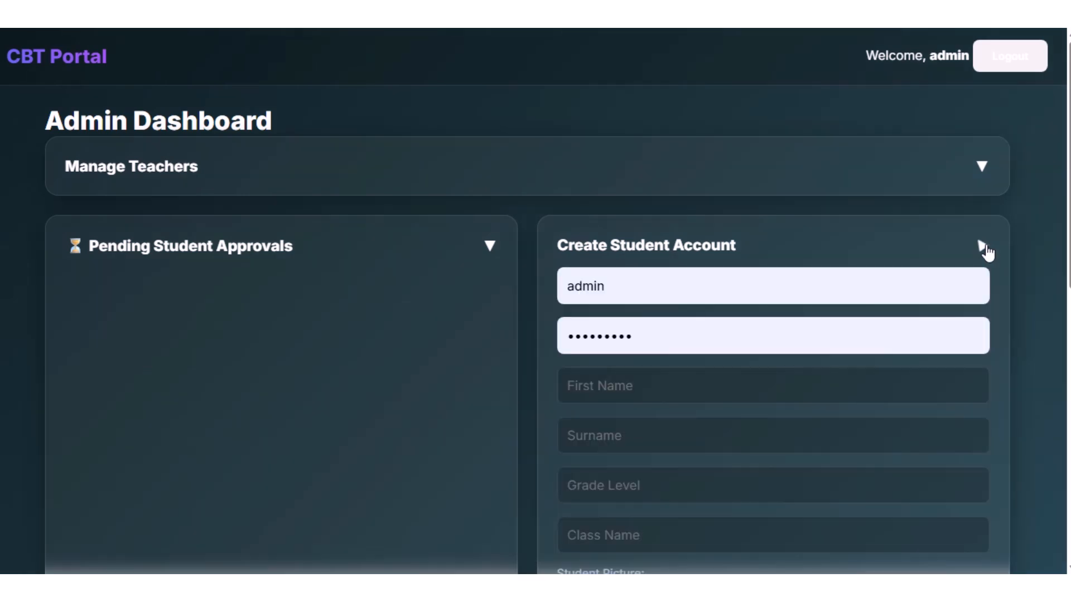
scroll(793, 388, down, 6)
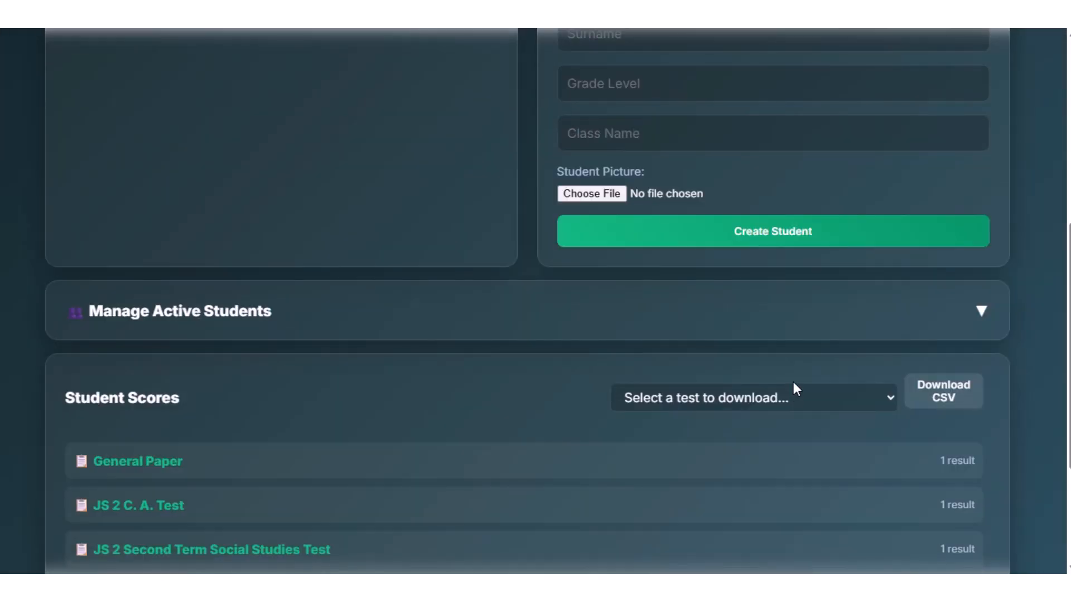
scroll(797, 363, up, 6)
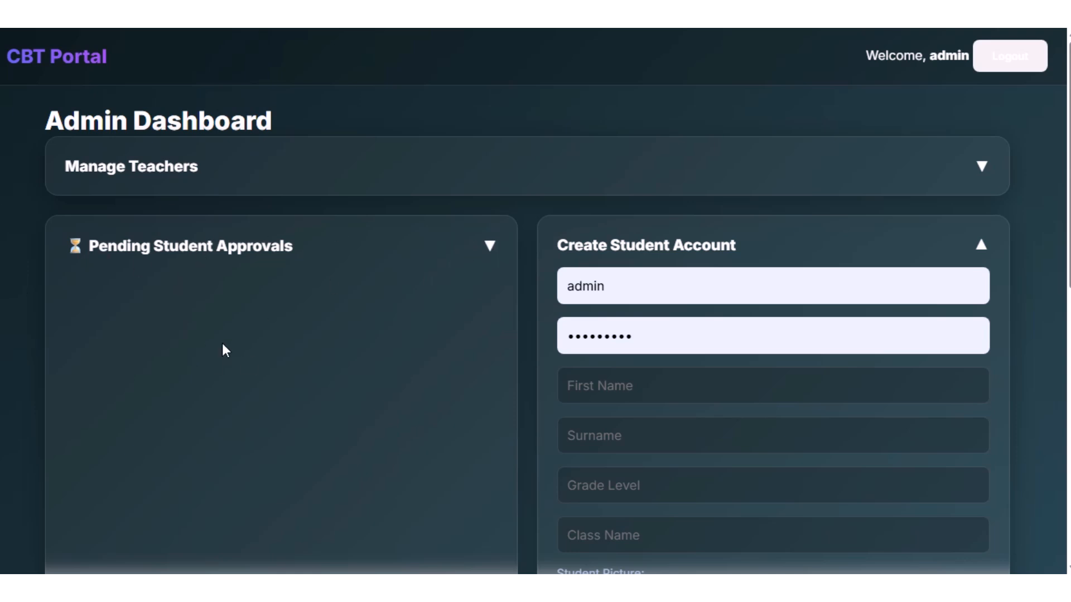
click(488, 248)
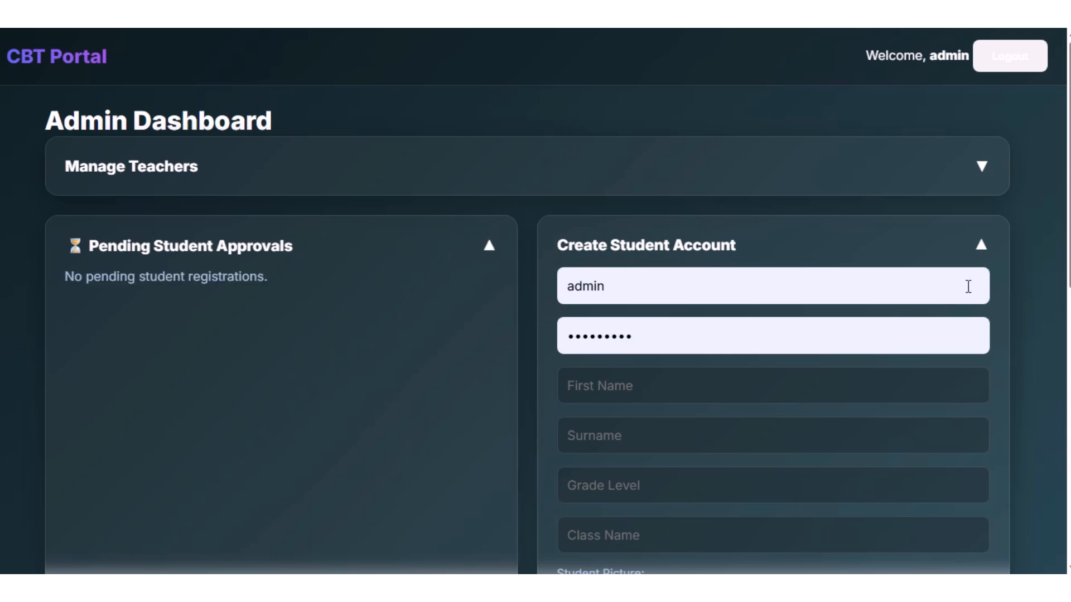
Expand Manage Active Students, review the listed students, and collapse the section again.
scroll(963, 291, down, 8)
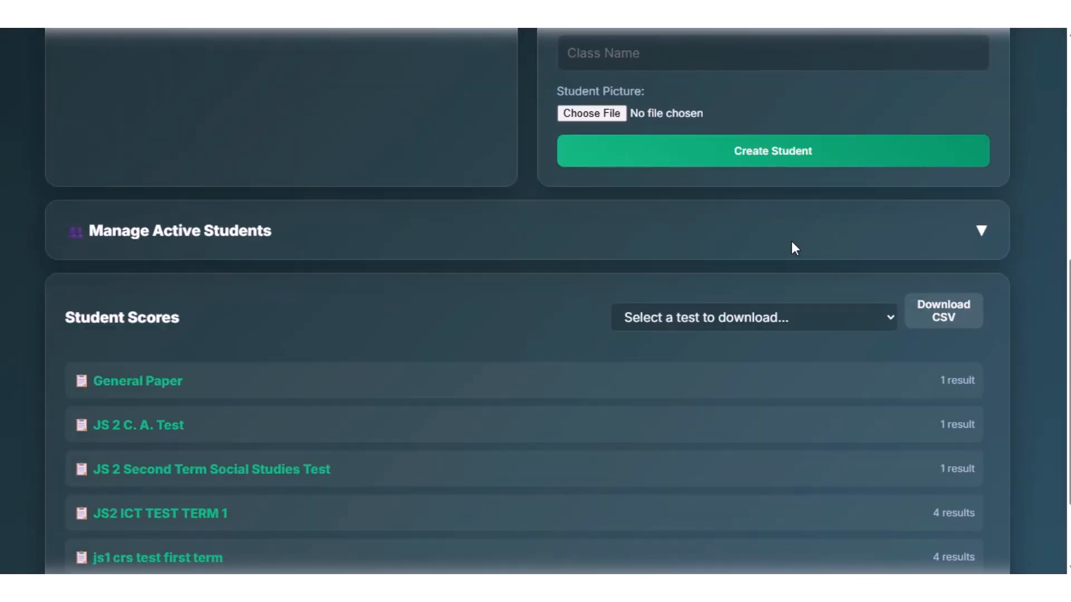
click(980, 233)
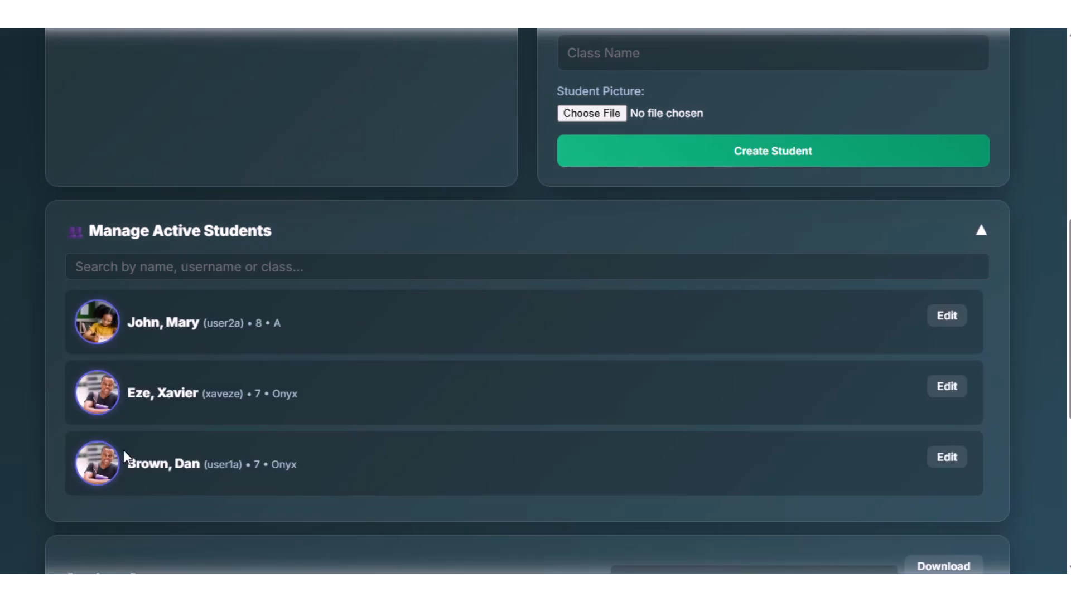
scroll(404, 356, down, 4)
scroll(404, 356, up, 4)
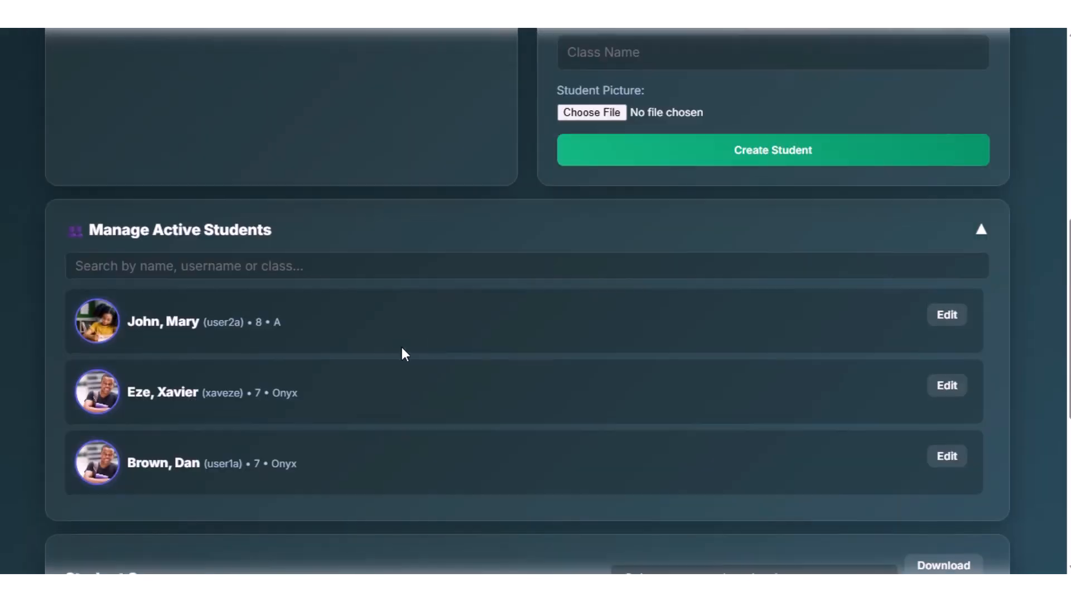
click(979, 234)
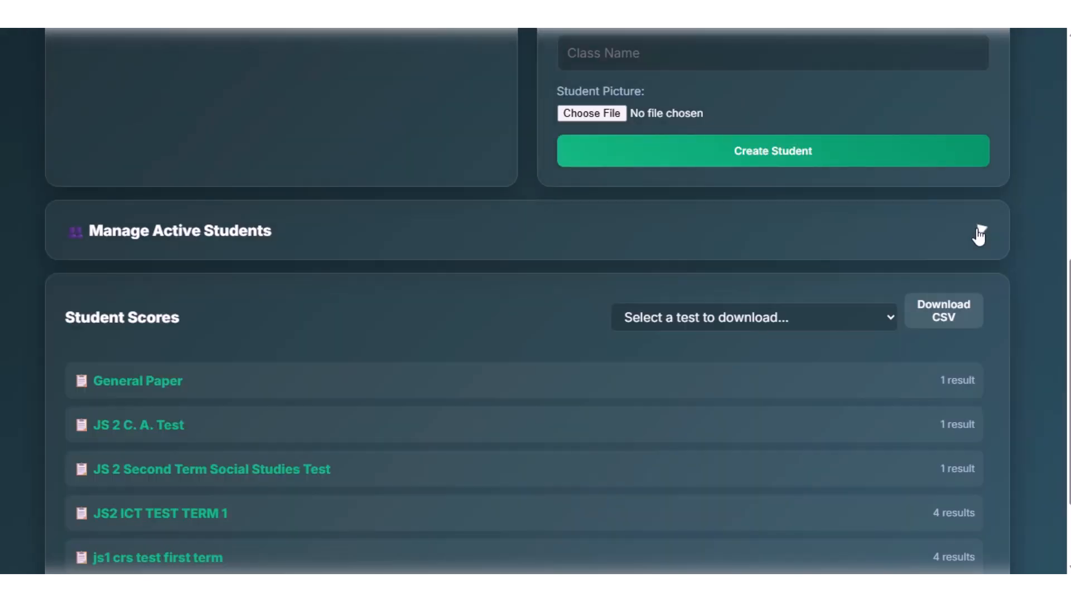
Expand Manage Tests & Re-Attempts and examine the attempt limits set for each test.
scroll(981, 243, down, 2)
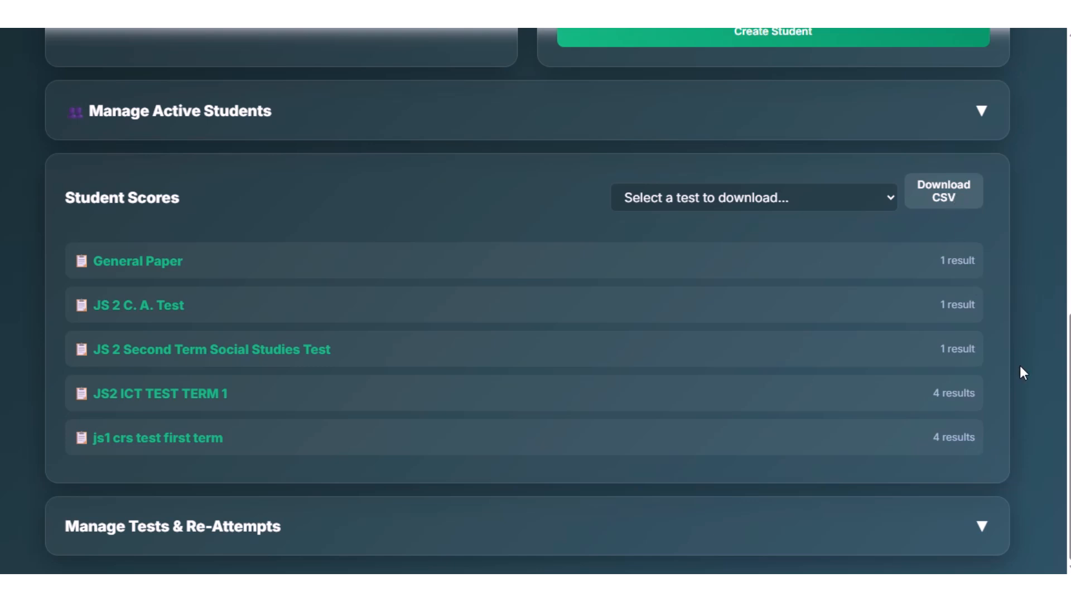
click(983, 528)
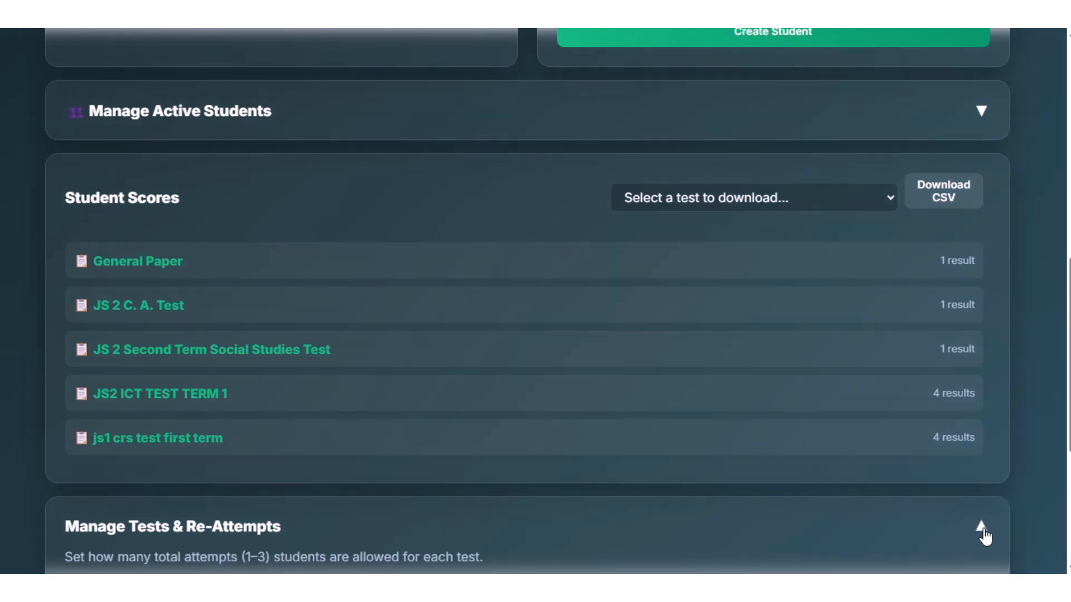
scroll(979, 472, down, 5)
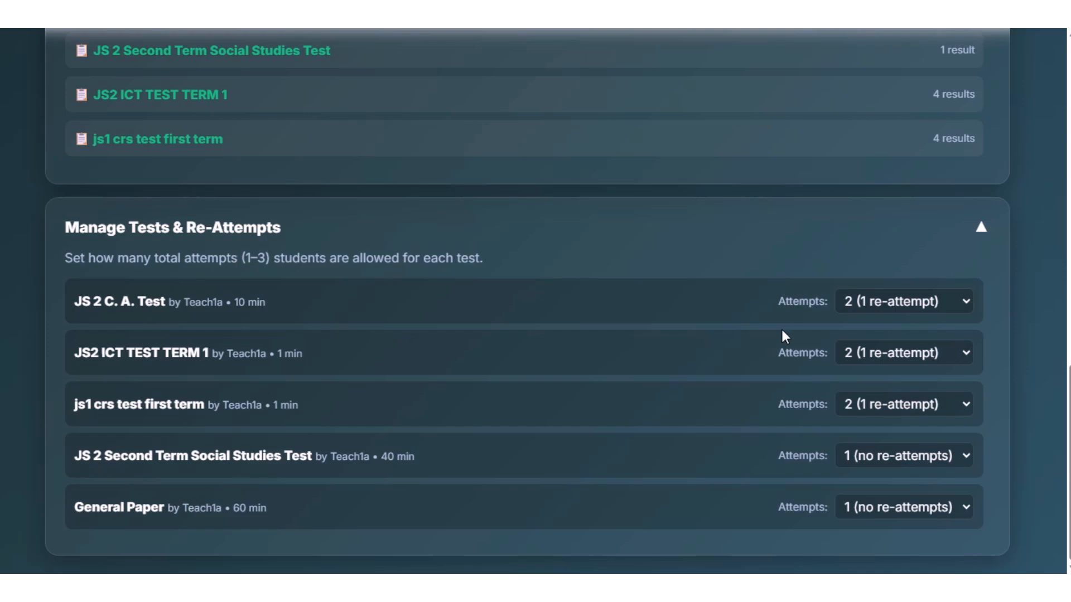
Log out of the admin account.
scroll(914, 379, up, 15)
scroll(912, 358, up, 1)
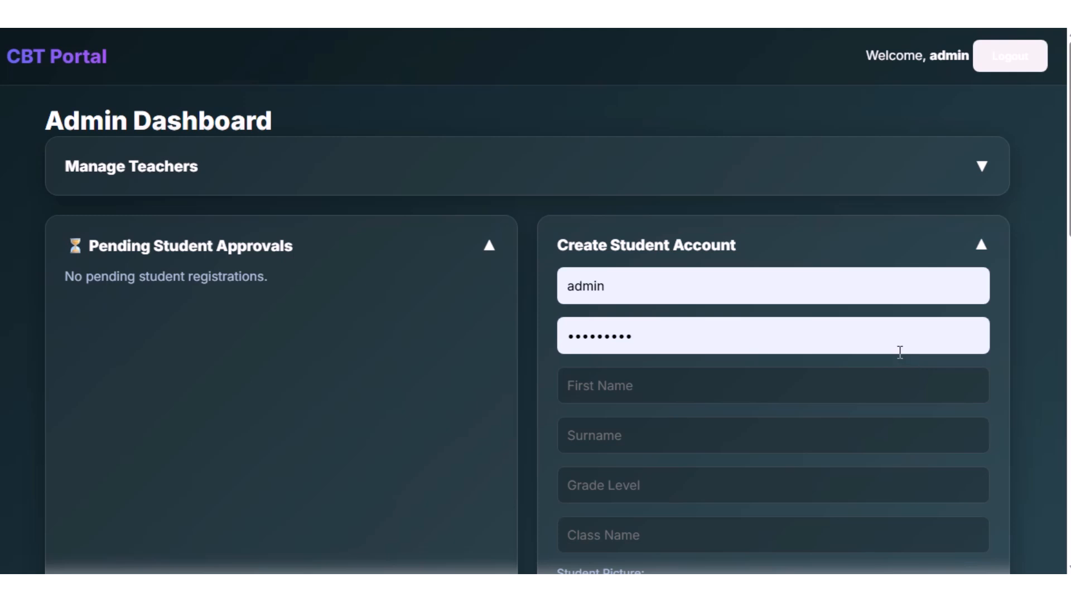
click(1012, 70)
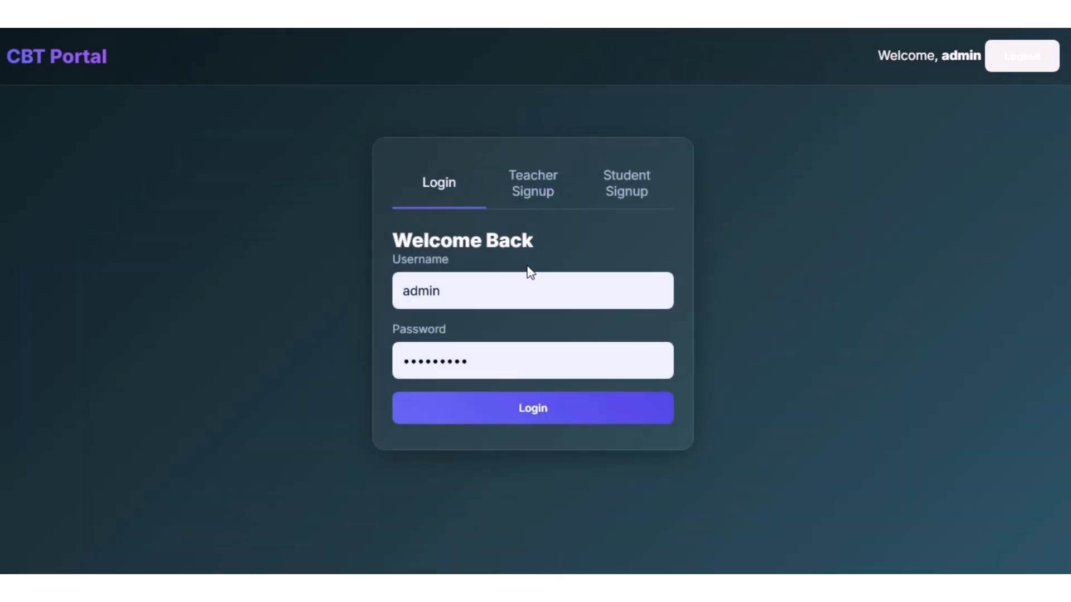
Replace the admin username with the saved Teach2a login, fill in its saved password, and log in as the teacher.
click(497, 285)
key(BackSpace)
key(BackSpace)
key(BackSpace)
key(BackSpace)
key(BackSpace)
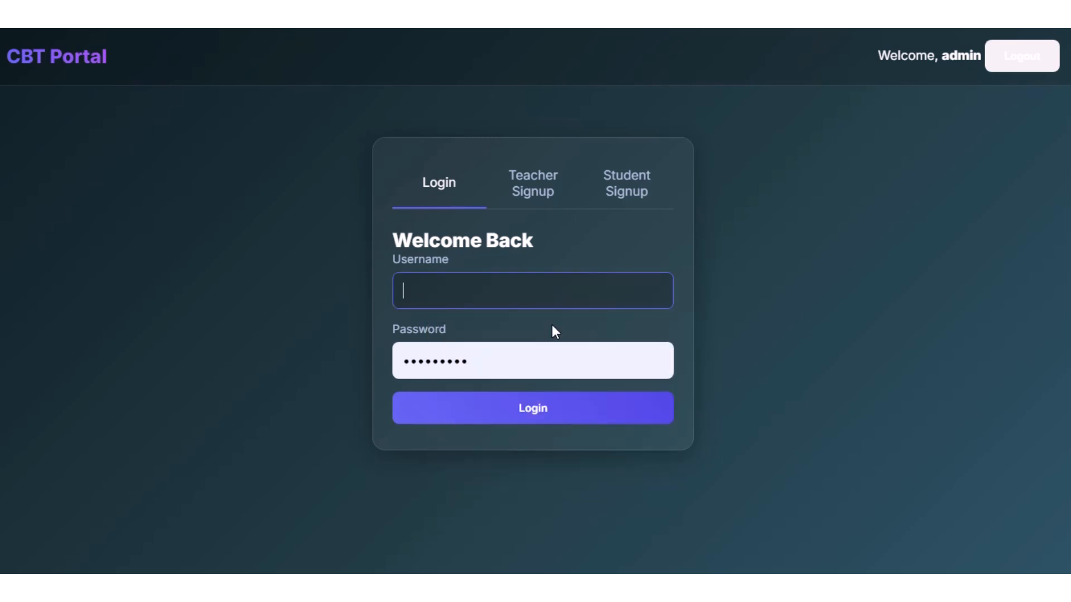
click(471, 283)
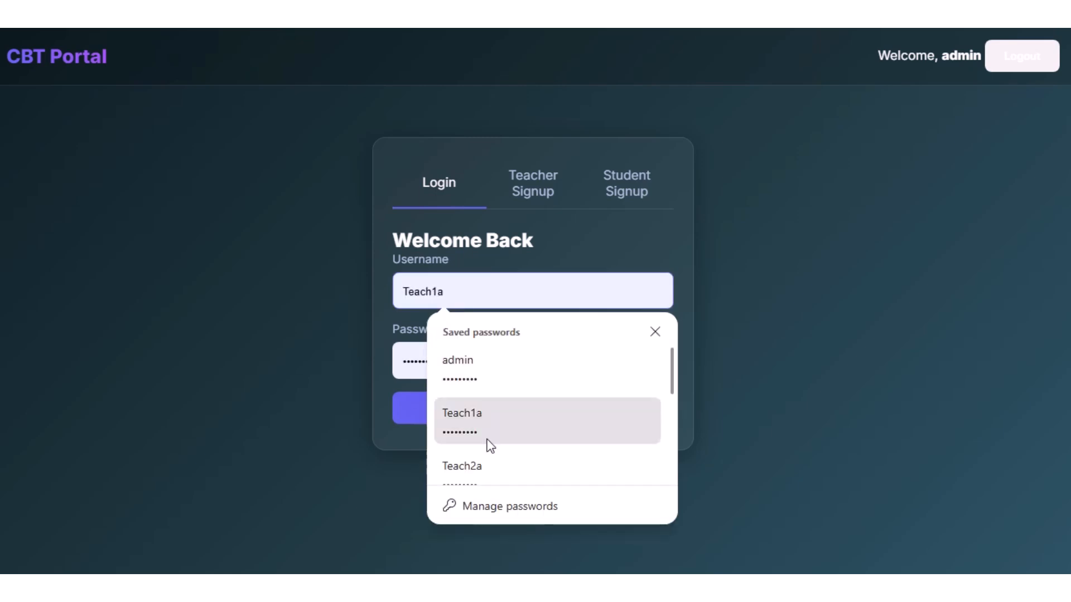
click(476, 456)
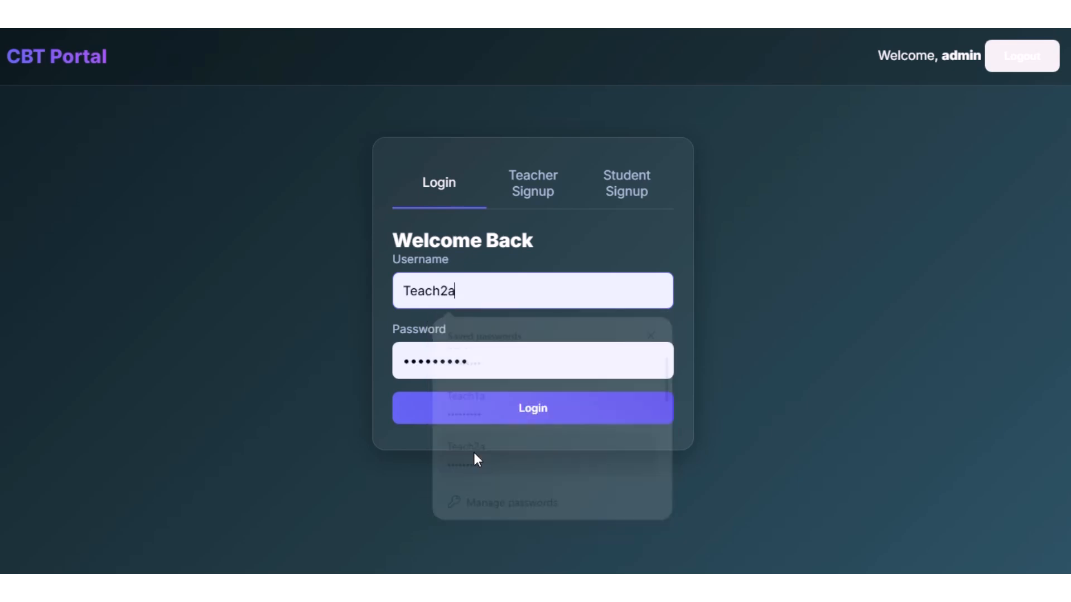
click(504, 415)
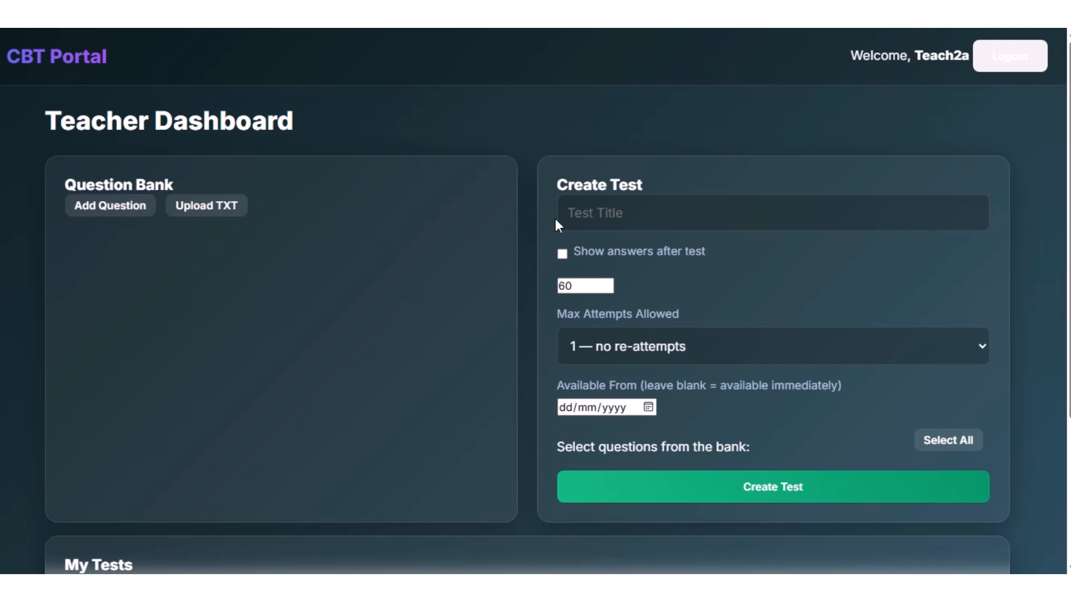
Start a new question in the Question Bank and set its category to ICT TEST 5.
click(121, 213)
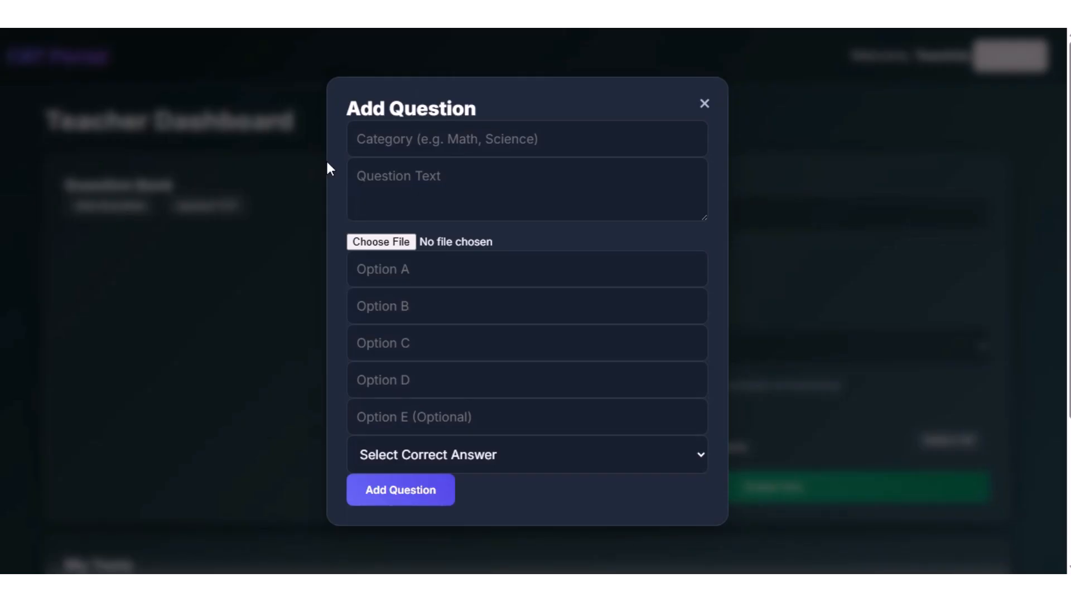
click(373, 139)
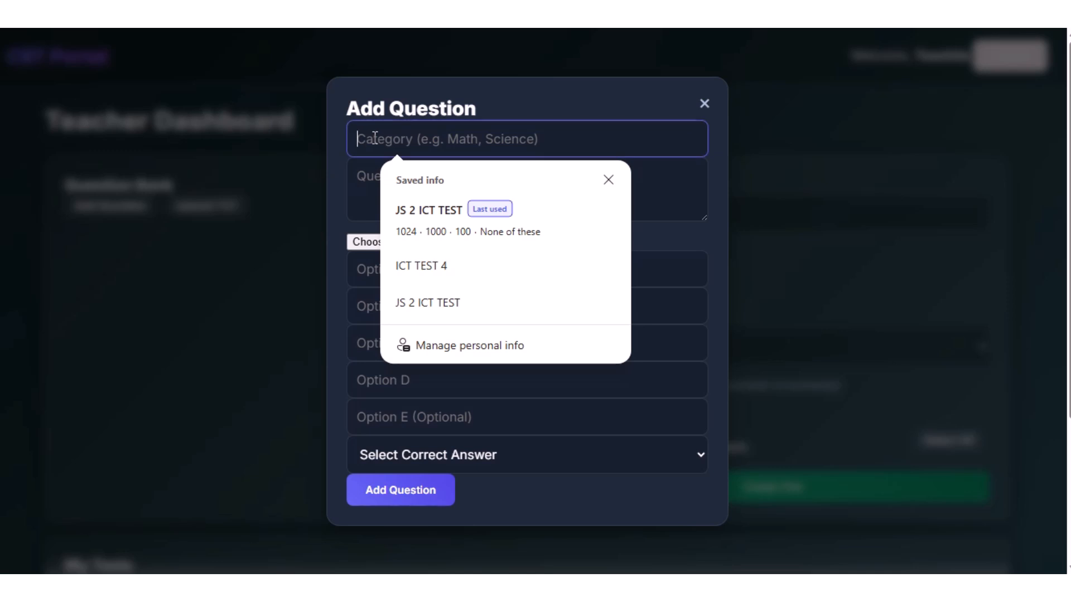
click(453, 259)
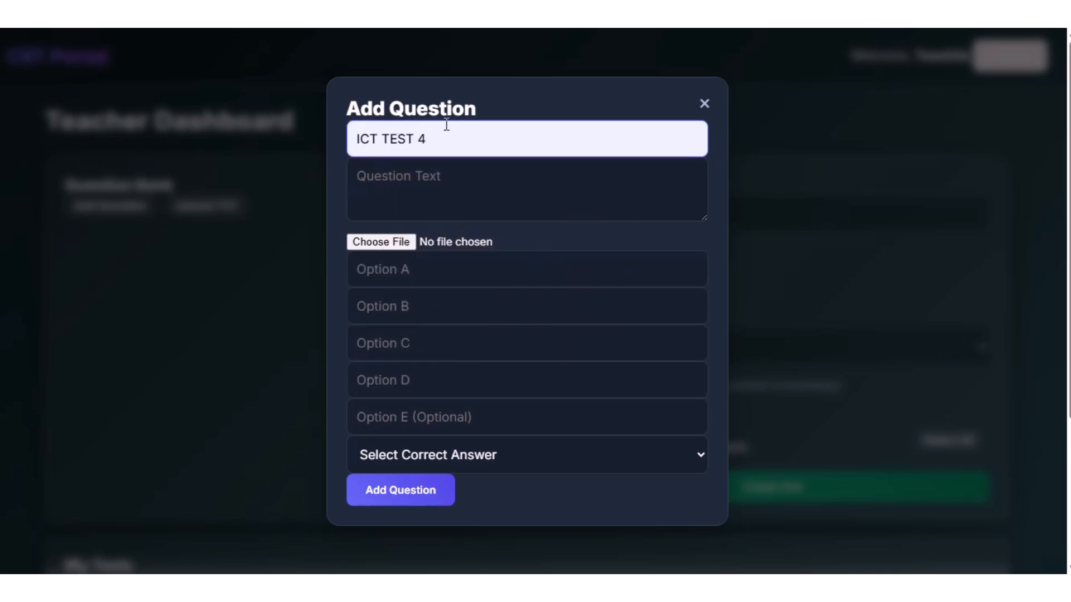
key(BackSpace)
text(5)
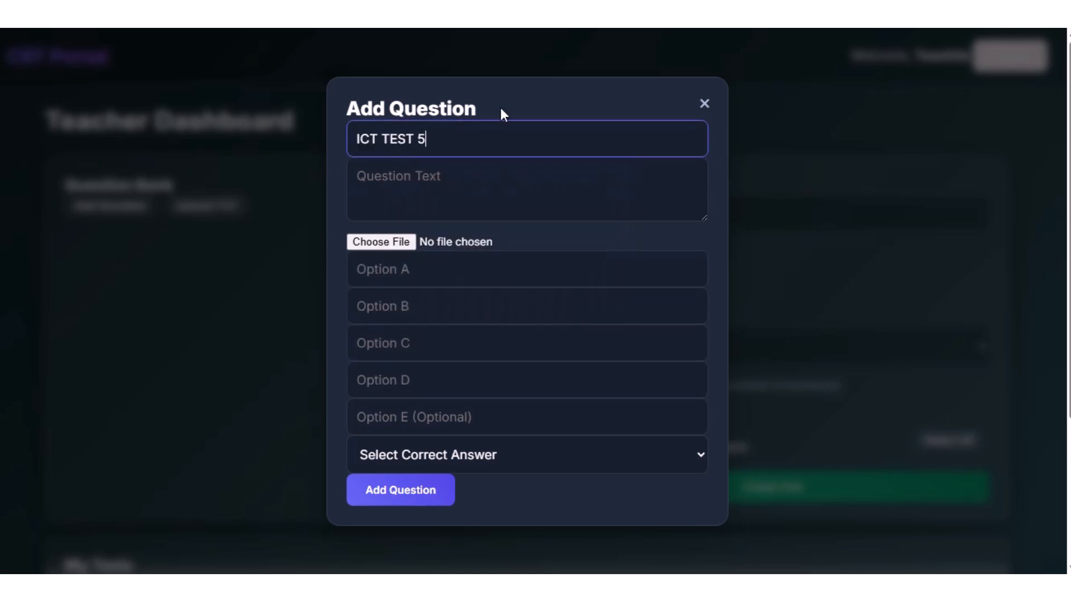
Enter the question text "Which of the following is volatile?".
click(396, 181)
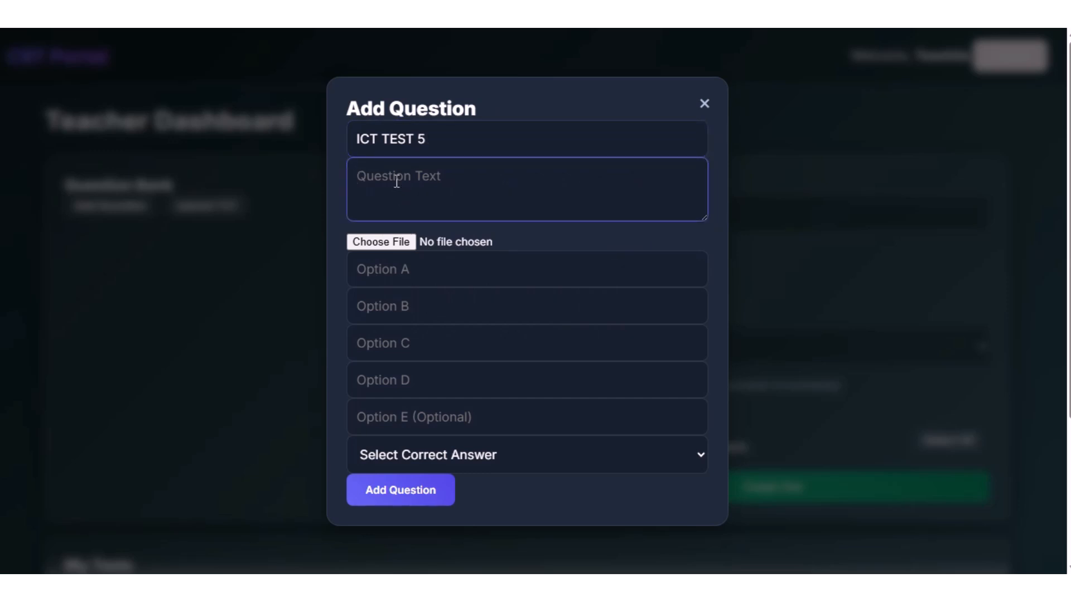
text(Which of the followi)
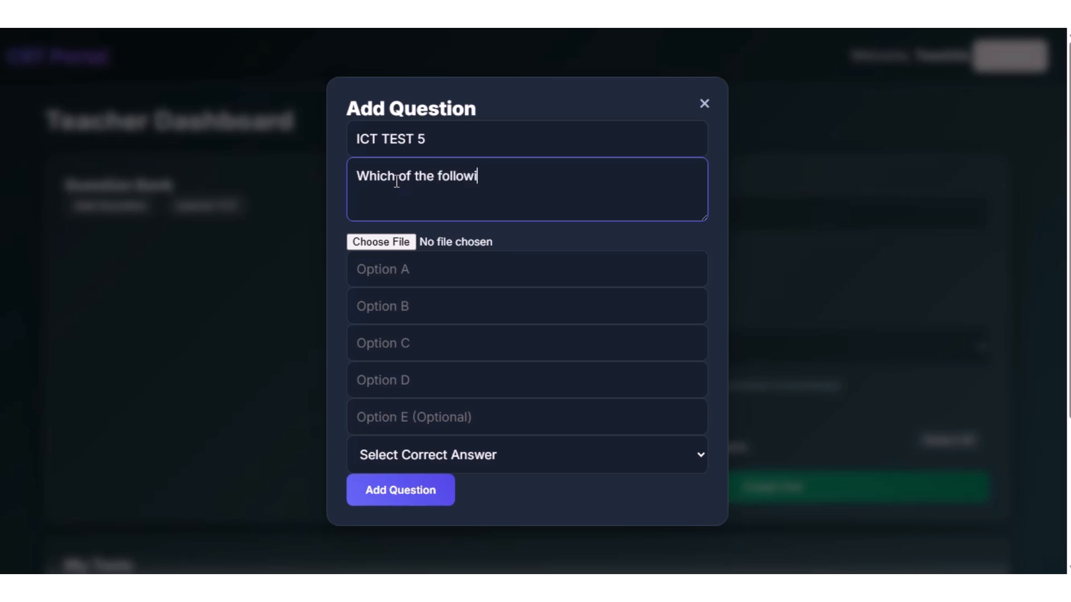
text(ng is volatile)
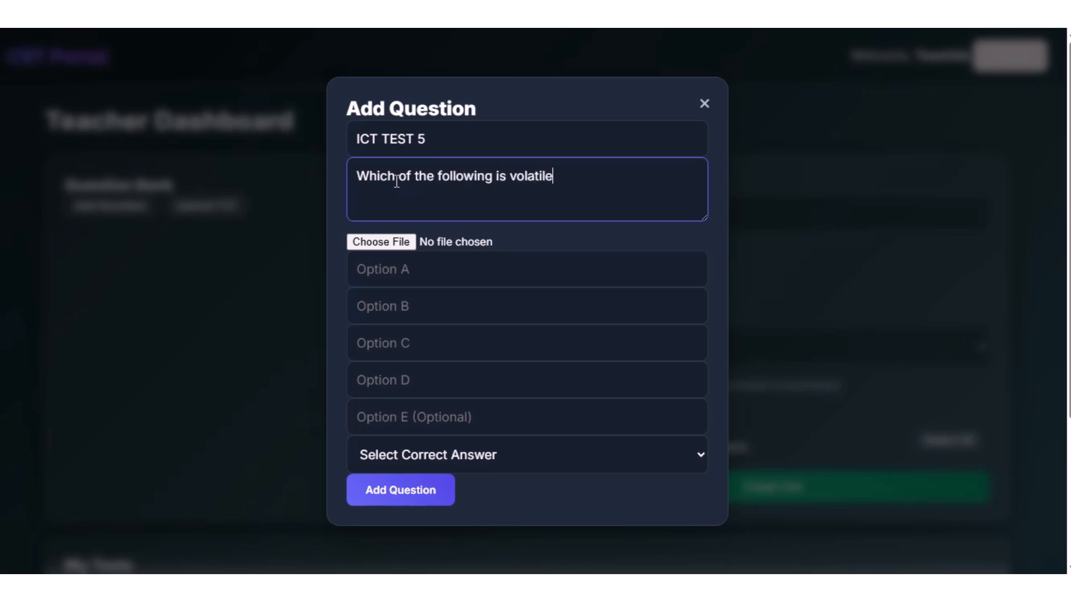
text(?)
Fill in the answer options: A as RAM, B as ROM, C as CPU and D as SSD.
click(365, 273)
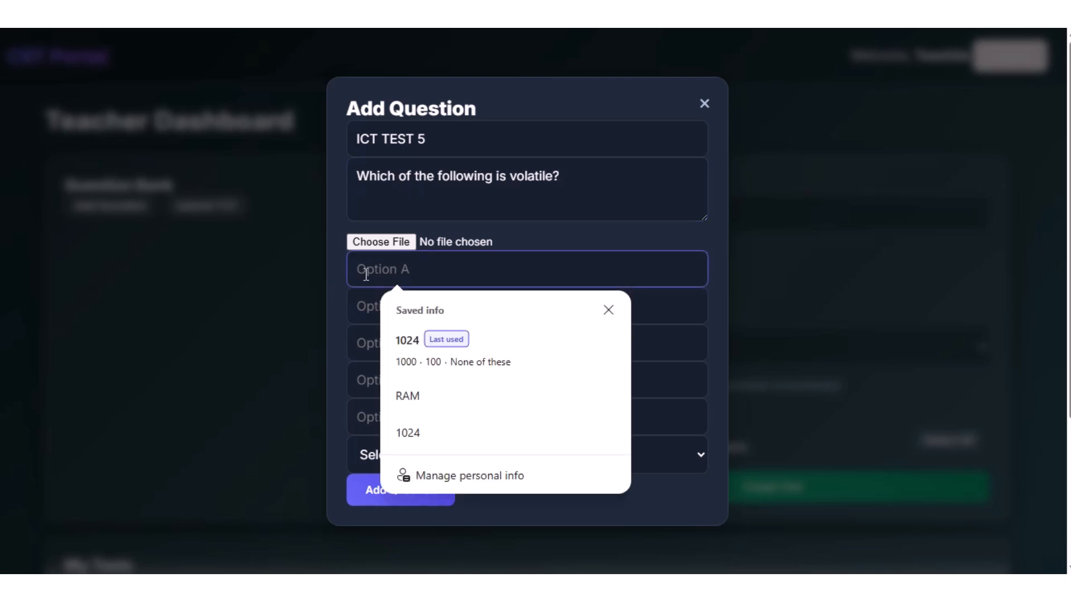
text(RAM)
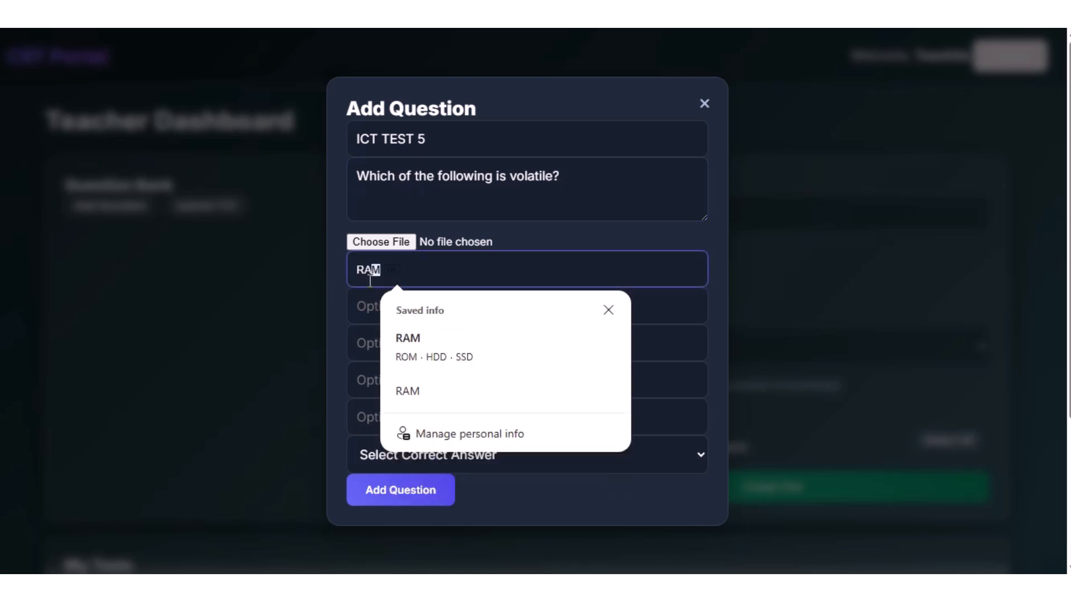
click(373, 306)
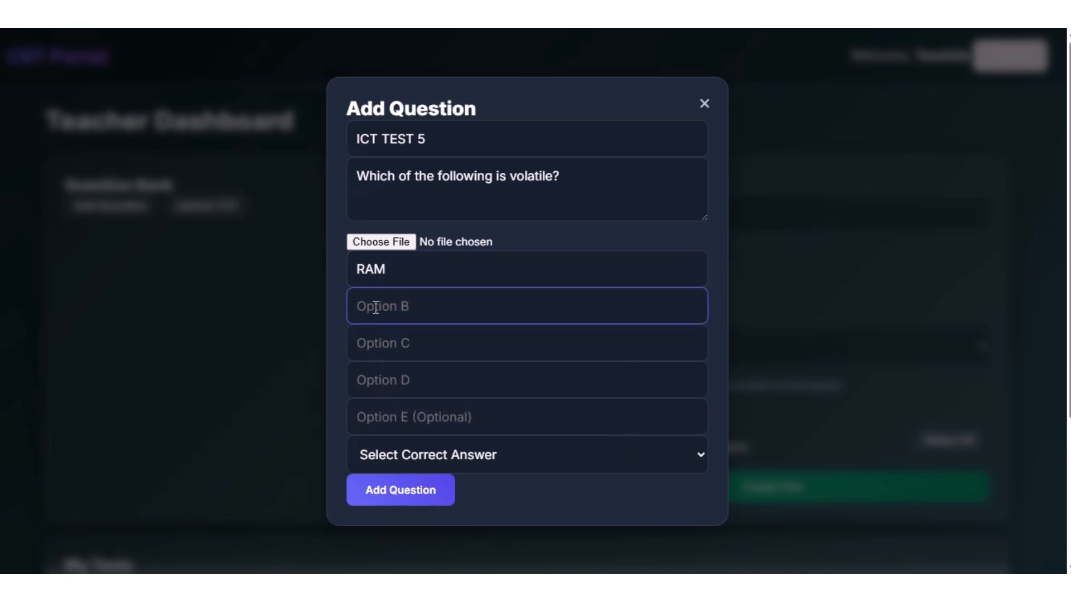
text(ROM)
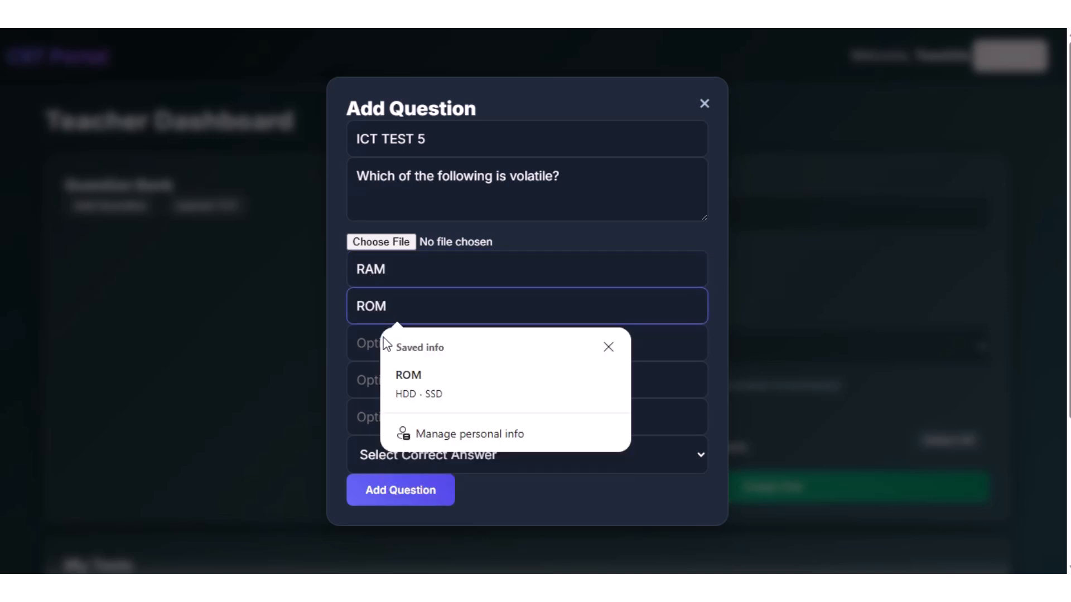
click(368, 340)
text(CPU)
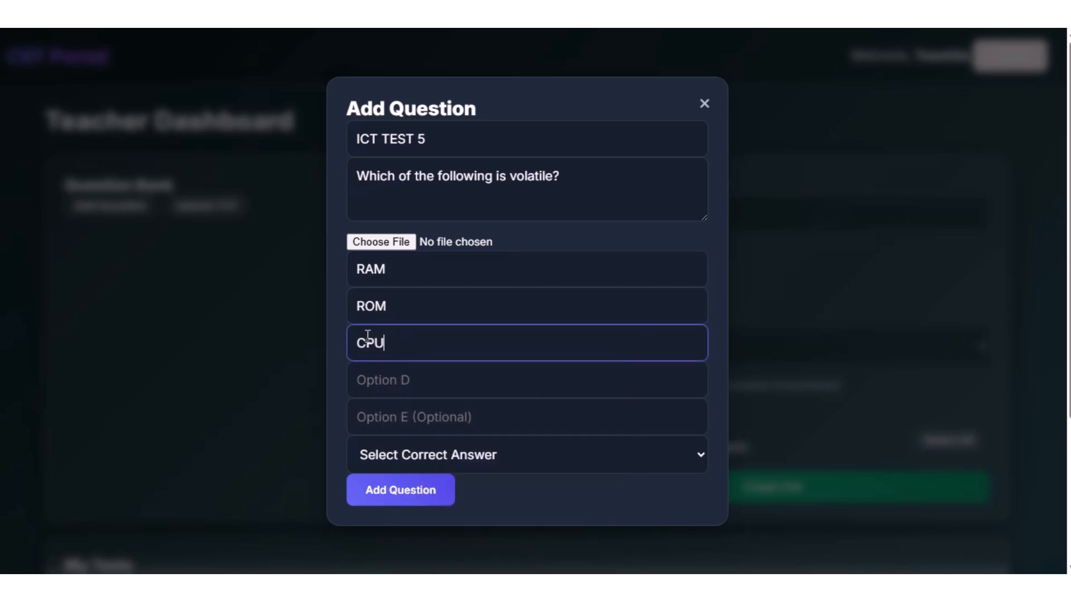
click(370, 383)
text(SSD)
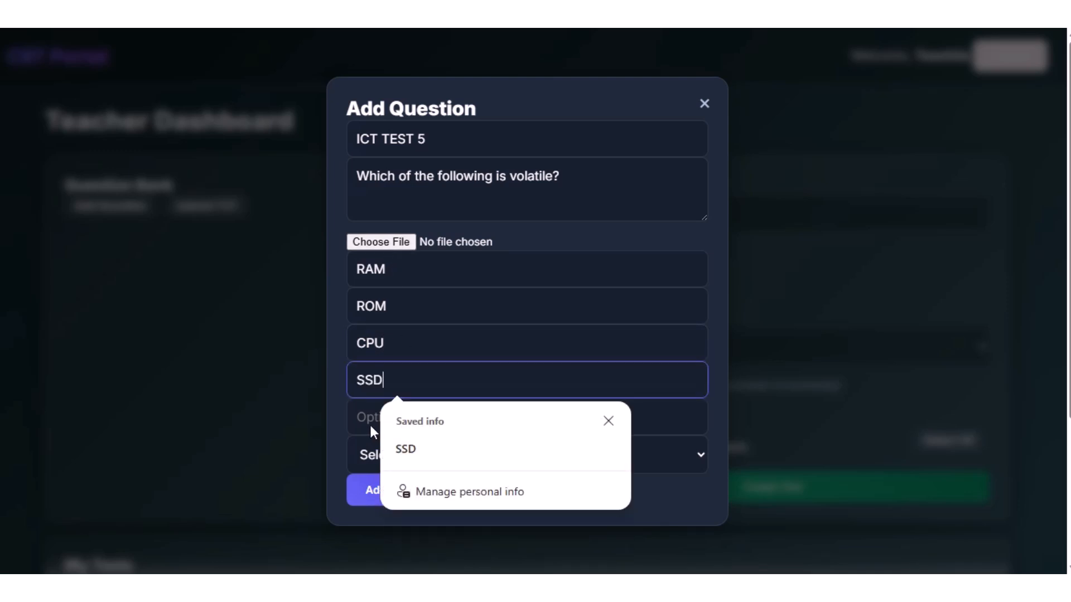
Set A as the correct answer and add the question to the bank.
click(671, 456)
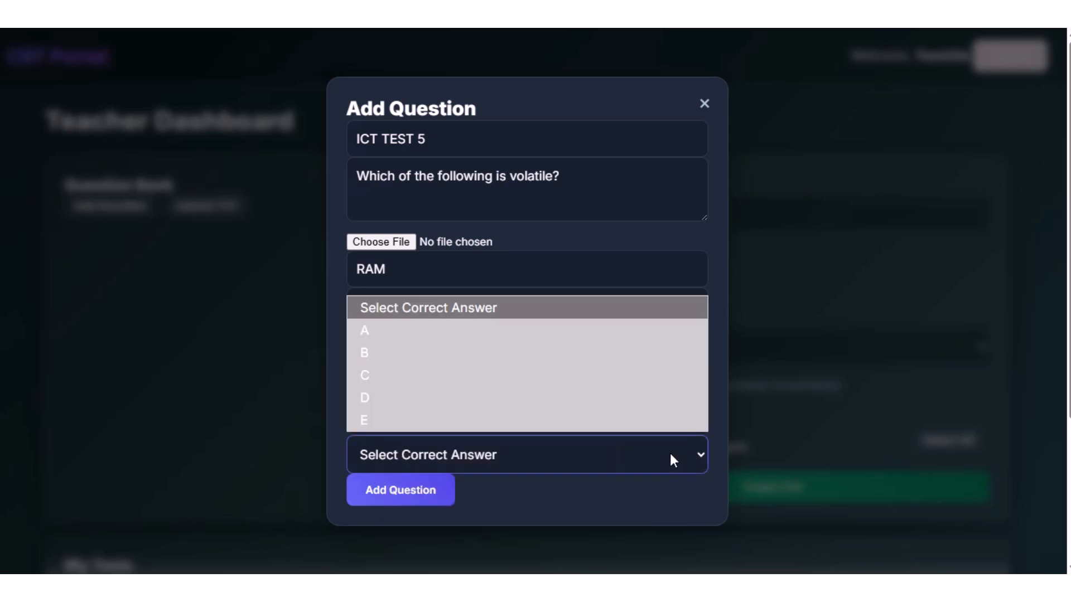
click(371, 327)
click(437, 493)
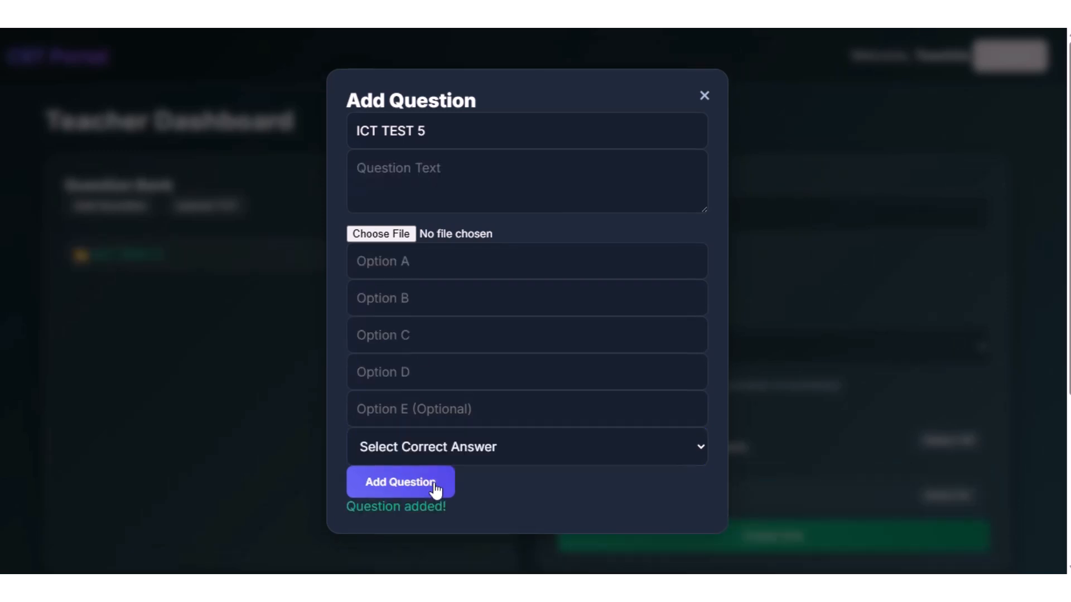
click(417, 169)
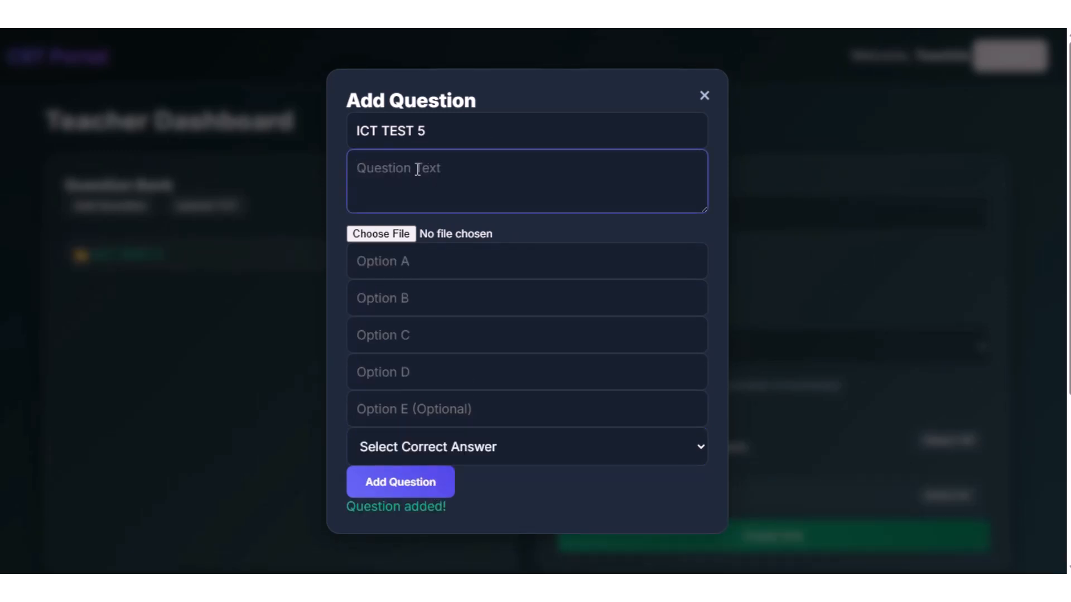
Close the Add Question form, start a TXT question upload, and choose the file SS2 AGRIC CBT EXAM 3.
click(705, 105)
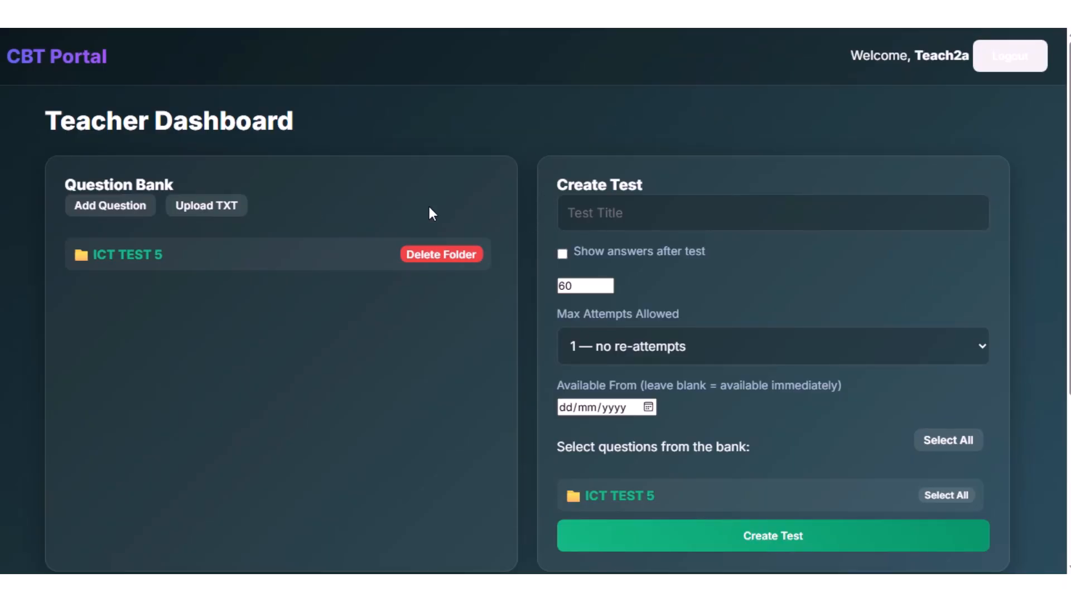
click(223, 208)
click(209, 209)
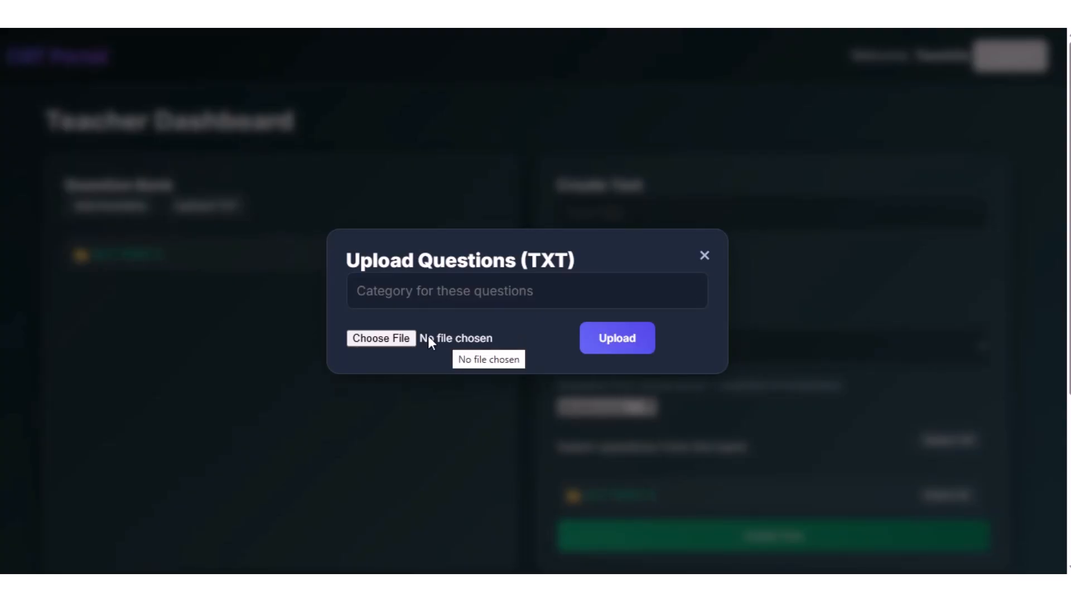
click(383, 339)
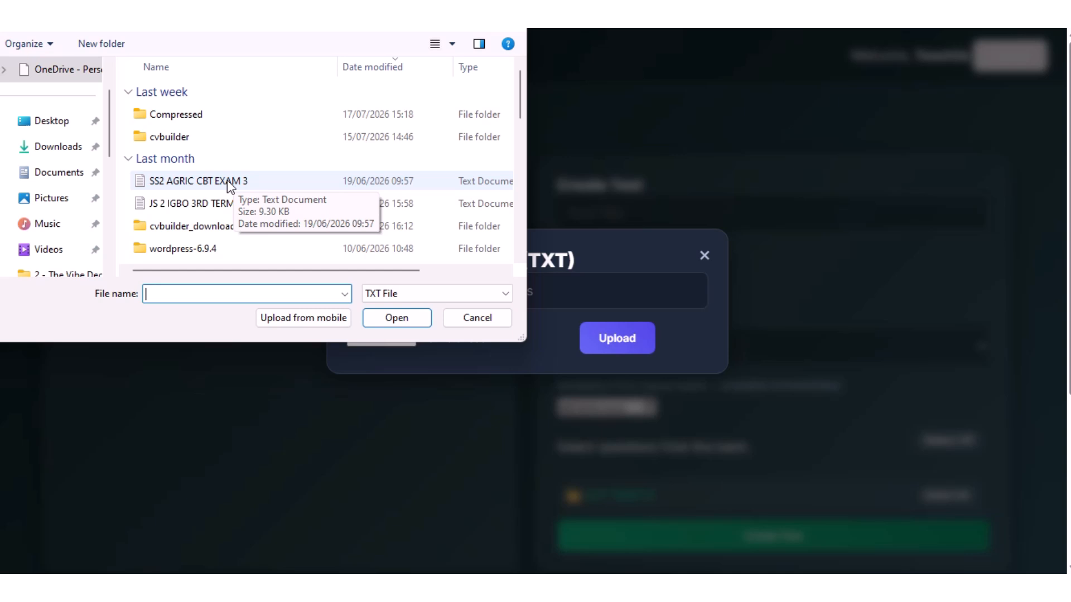
click(228, 181)
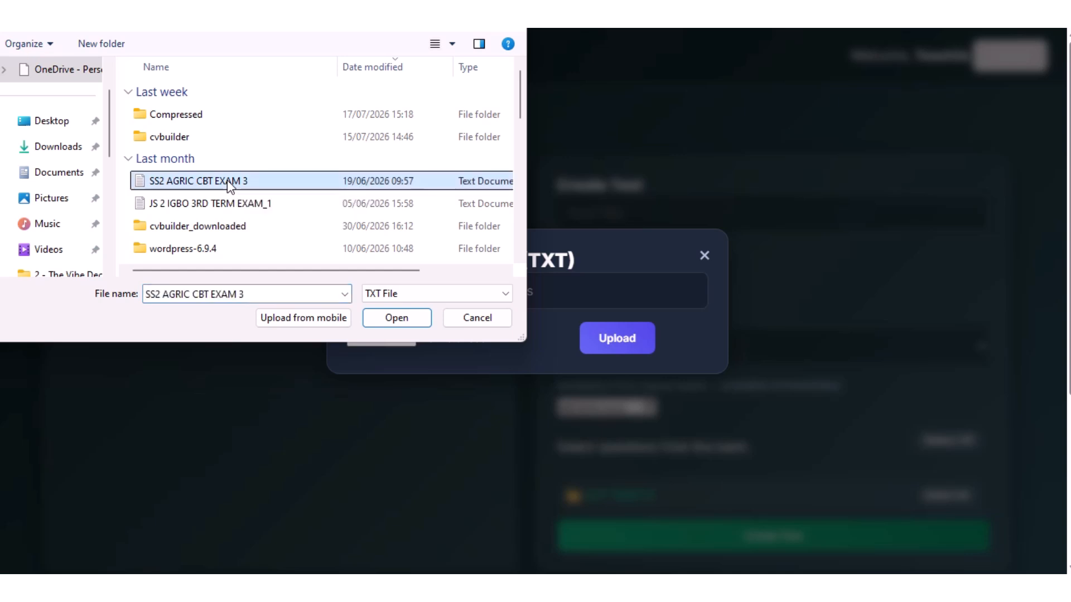
click(381, 317)
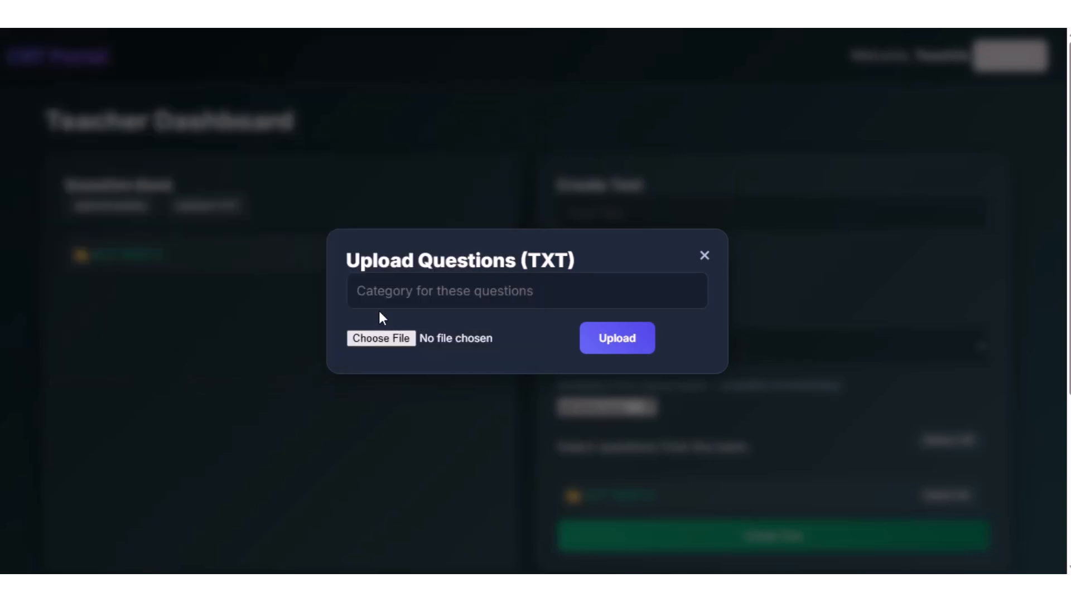
Set the upload category to "JS 2 Agric Test | Third Term" and upload the questions to the bank.
click(596, 341)
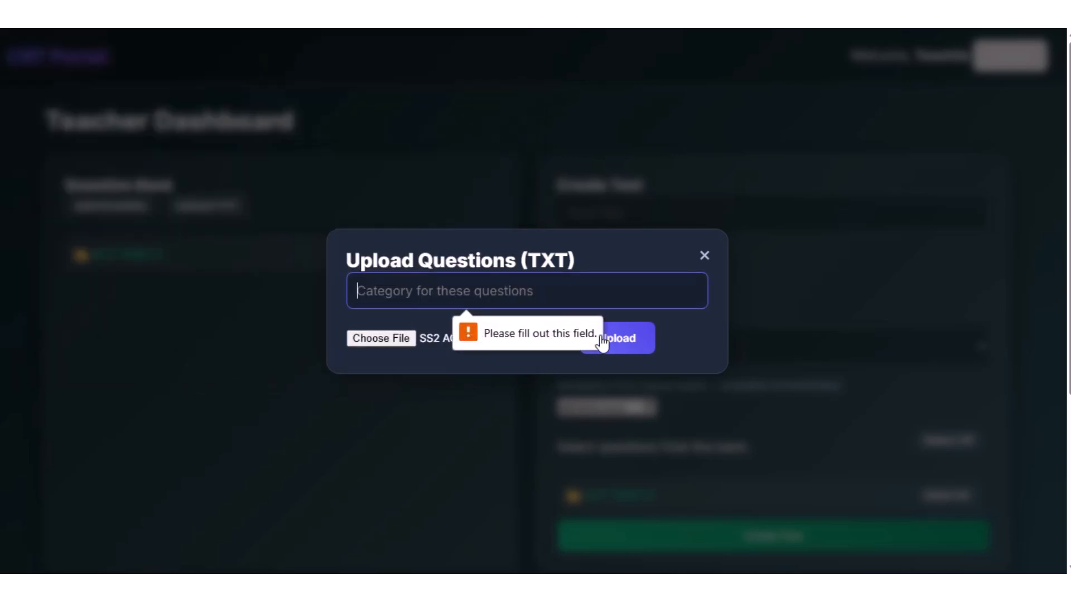
click(435, 292)
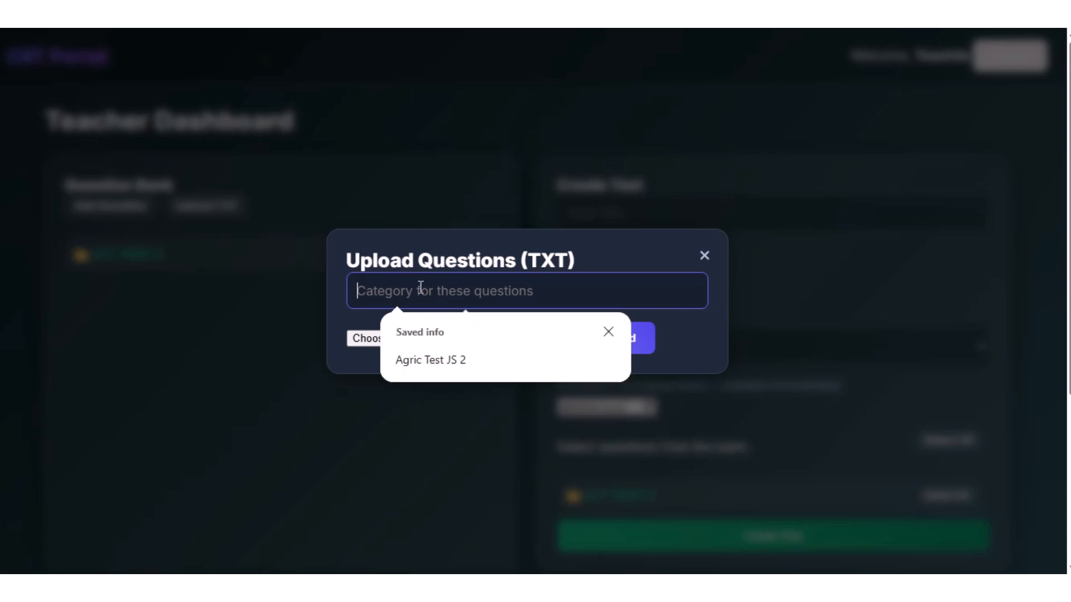
text(JS 2)
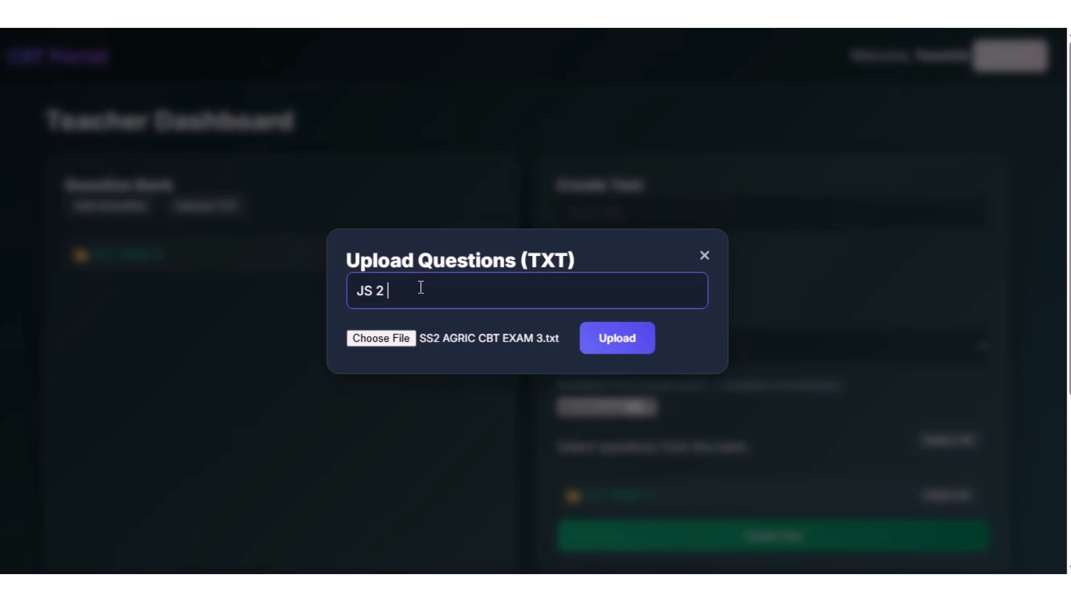
text( Agric)
text( Test)
text( |)
text( SECON)
key(BackSpace)
key(BackSpace)
key(BackSpace)
key(BackSpace)
key(BackSpace)
text(ird  Term)
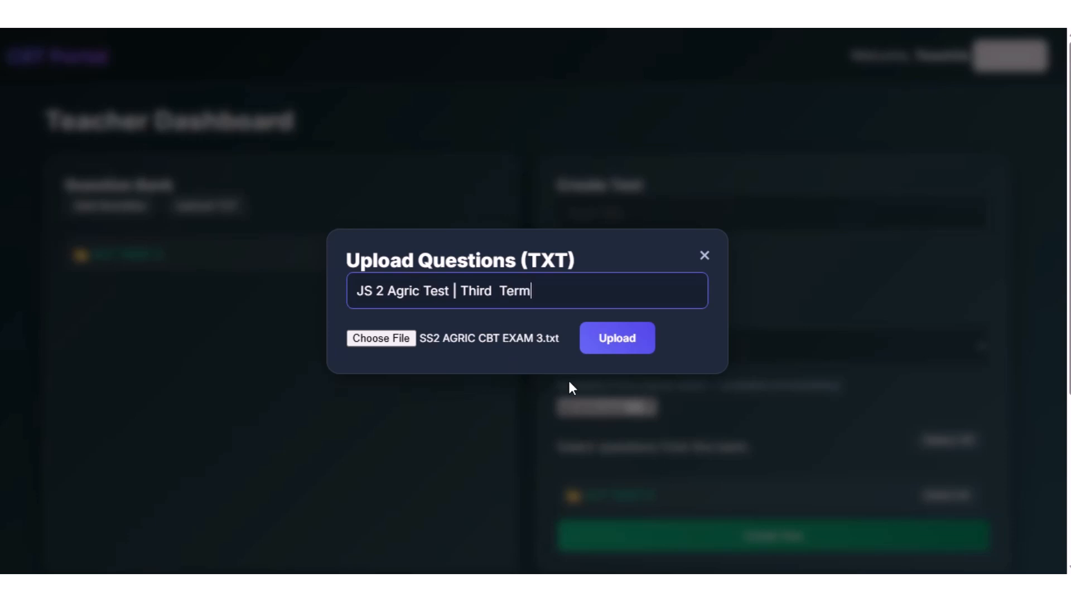
click(609, 346)
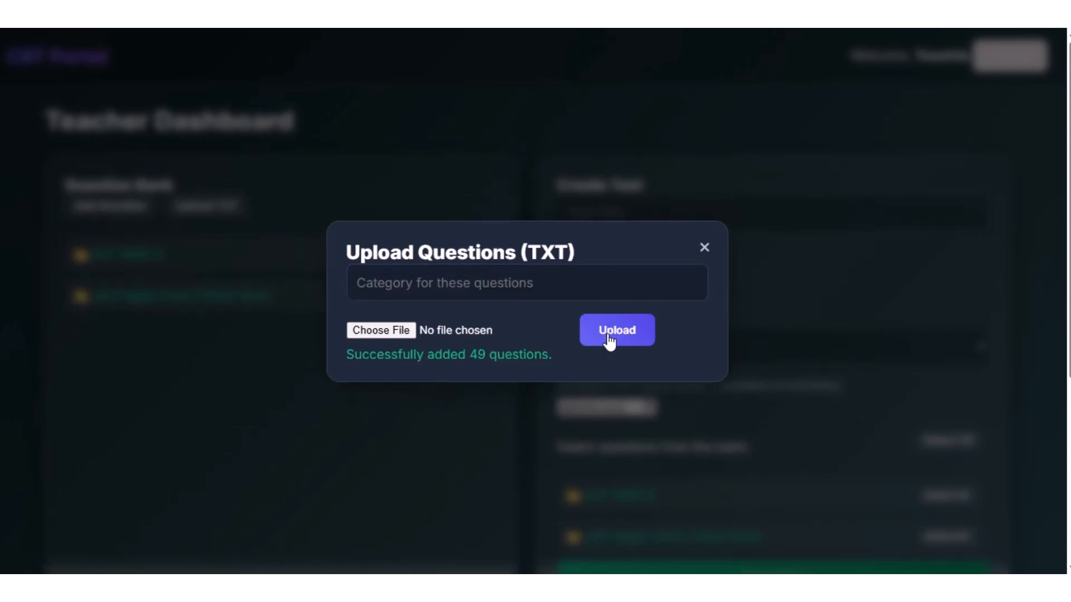
click(704, 247)
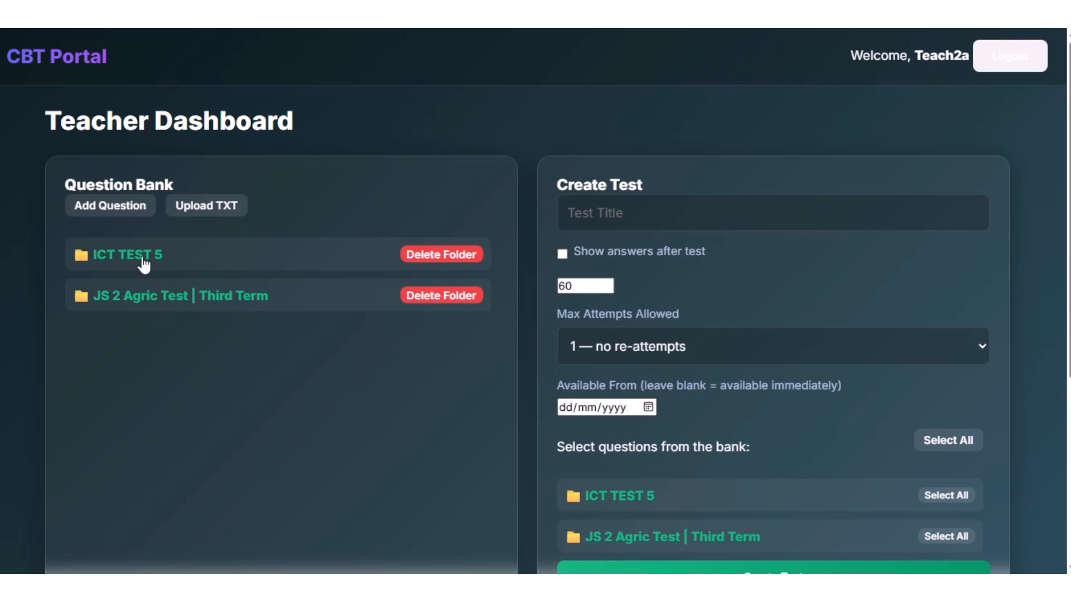
Expand the JS 2 Agric Test | Third Term folder in the Question Bank and look through its questions.
click(233, 302)
scroll(338, 361, down, 3)
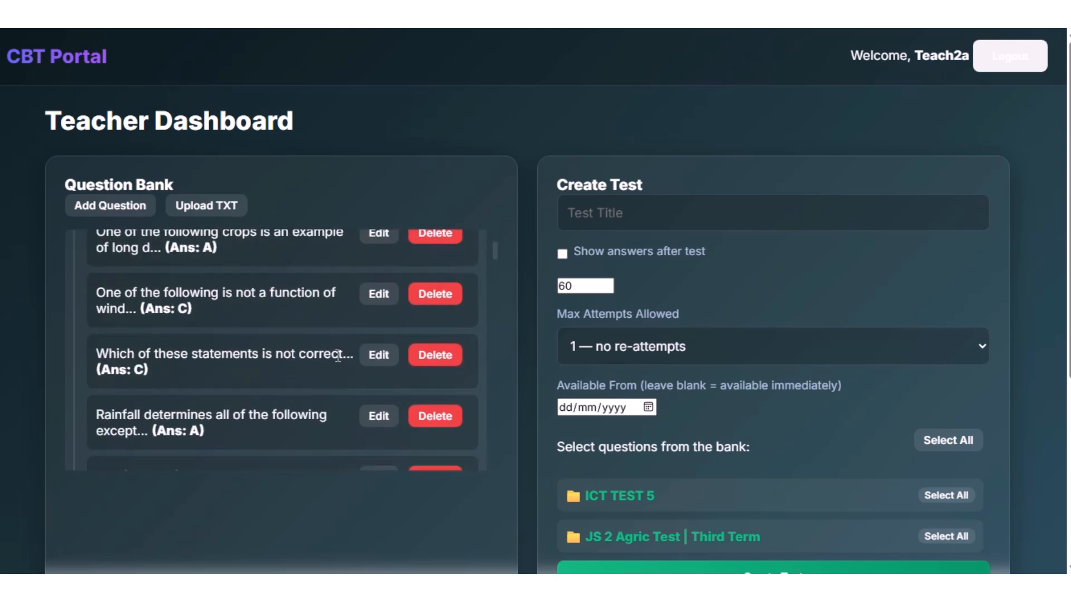
scroll(338, 357, down, 15)
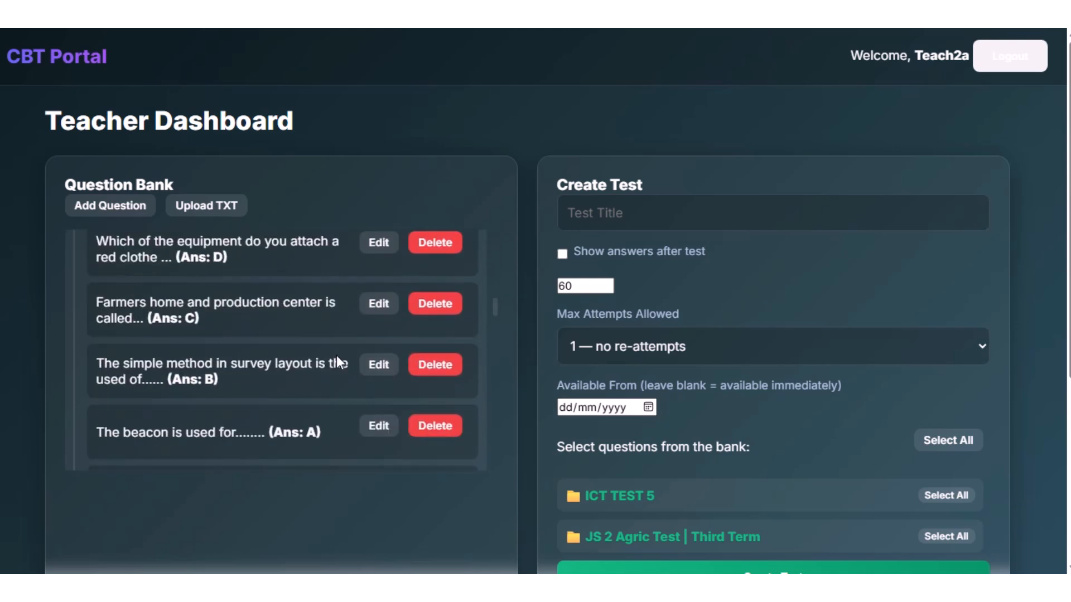
scroll(336, 356, down, 5)
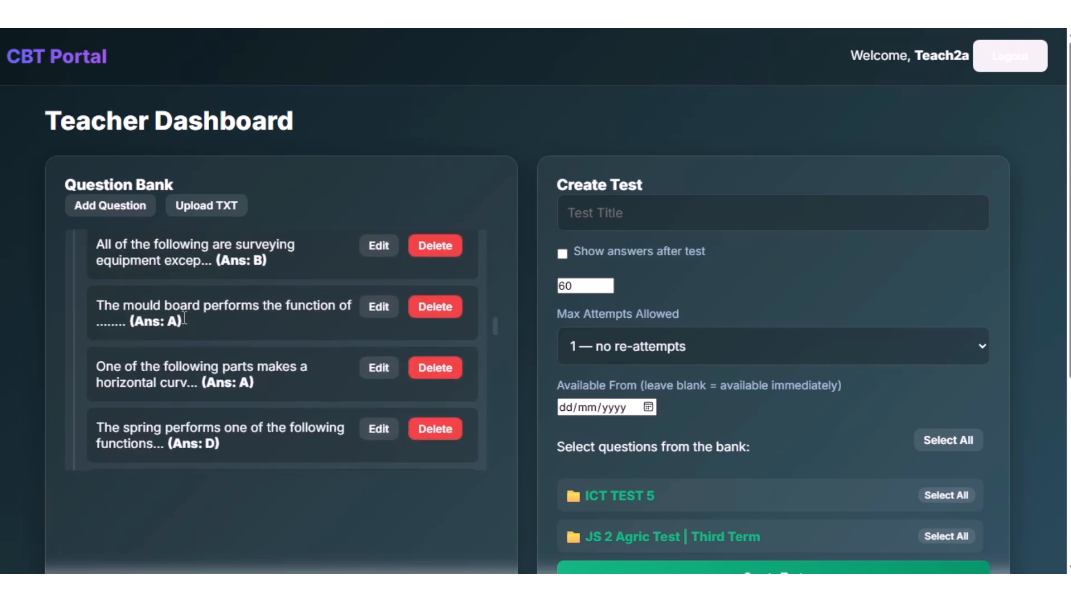
scroll(249, 312, down, 3)
scroll(248, 312, up, 20)
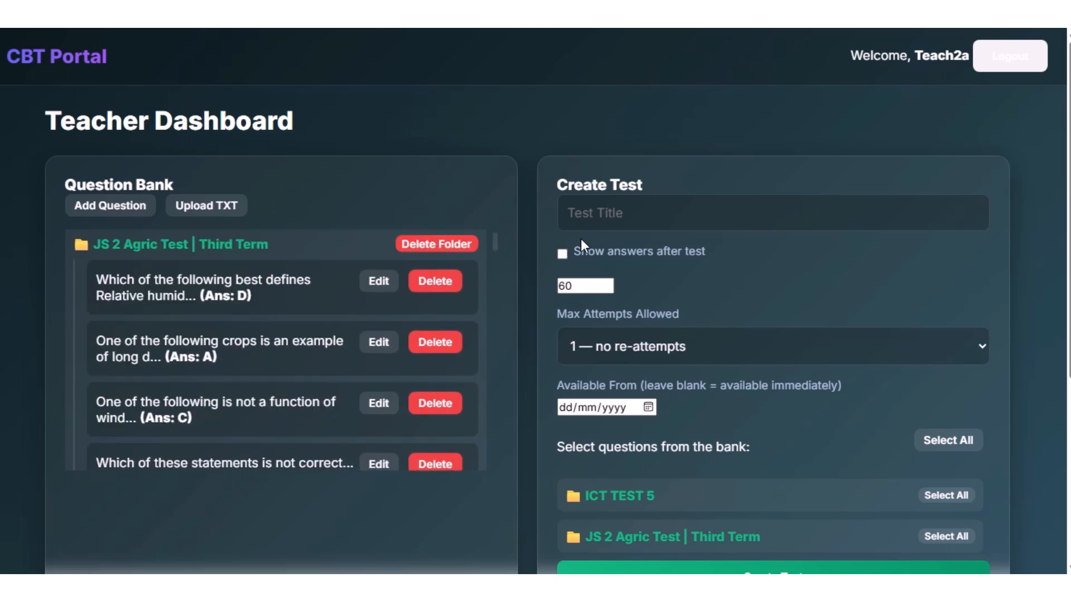
Enter "JS 2 Agric Test 1" as the title of the new test.
scroll(1011, 247, down, 2)
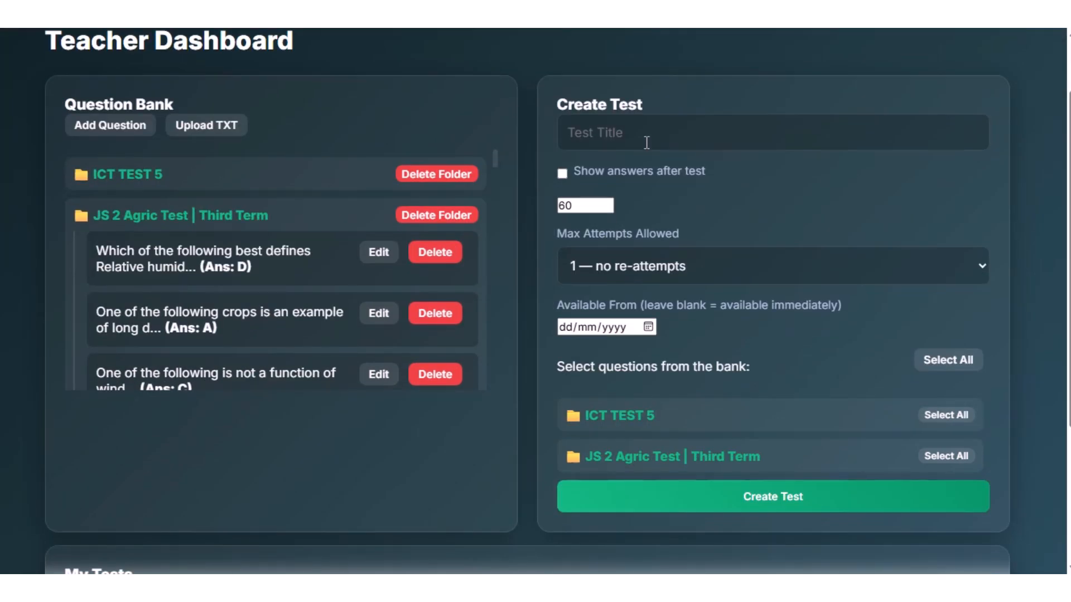
click(645, 137)
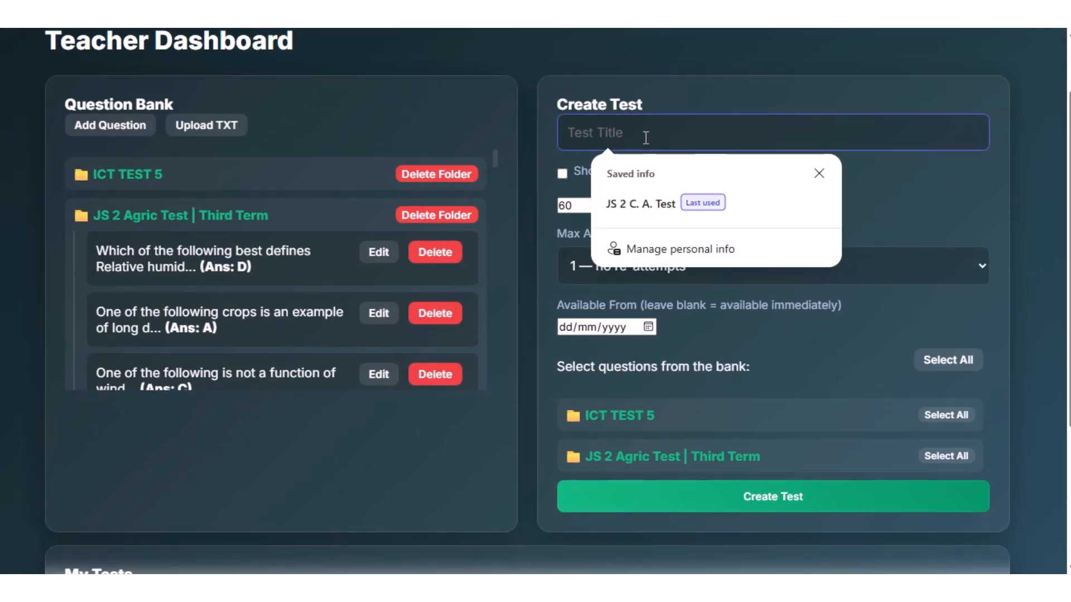
text(JS 2)
text(Agr)
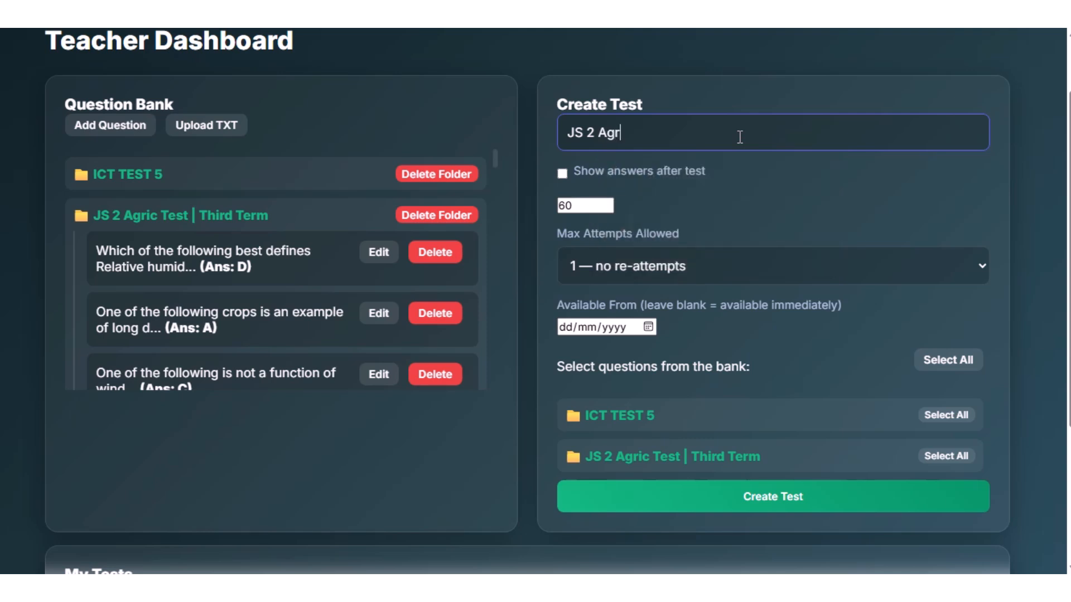
text(ic Test 1)
Switch showing answers after the test on and back off, and set the test duration to 10 minutes.
click(563, 174)
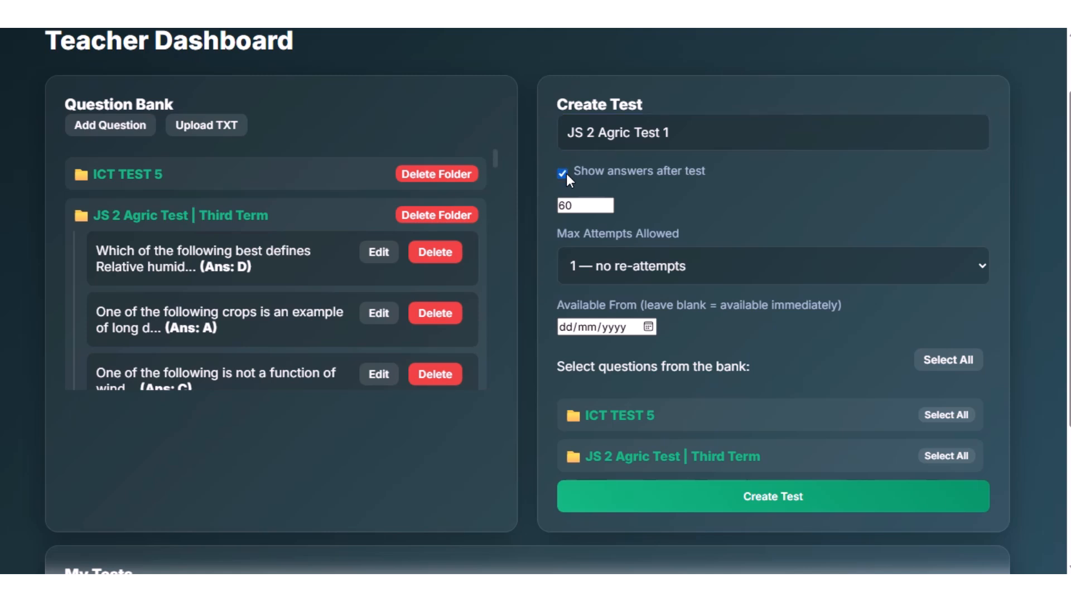
click(563, 173)
double_click(598, 206)
text(6)
key(BackSpace)
text(10)
Allow 1 attempt with no re-attempts and make the test available from 22/07/2026.
click(973, 268)
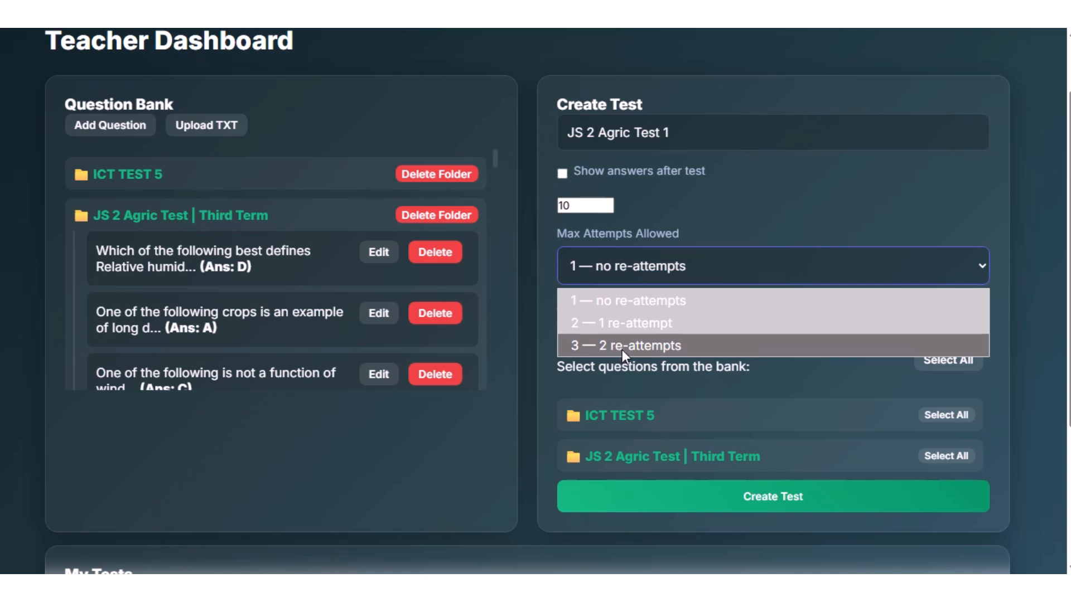
click(640, 299)
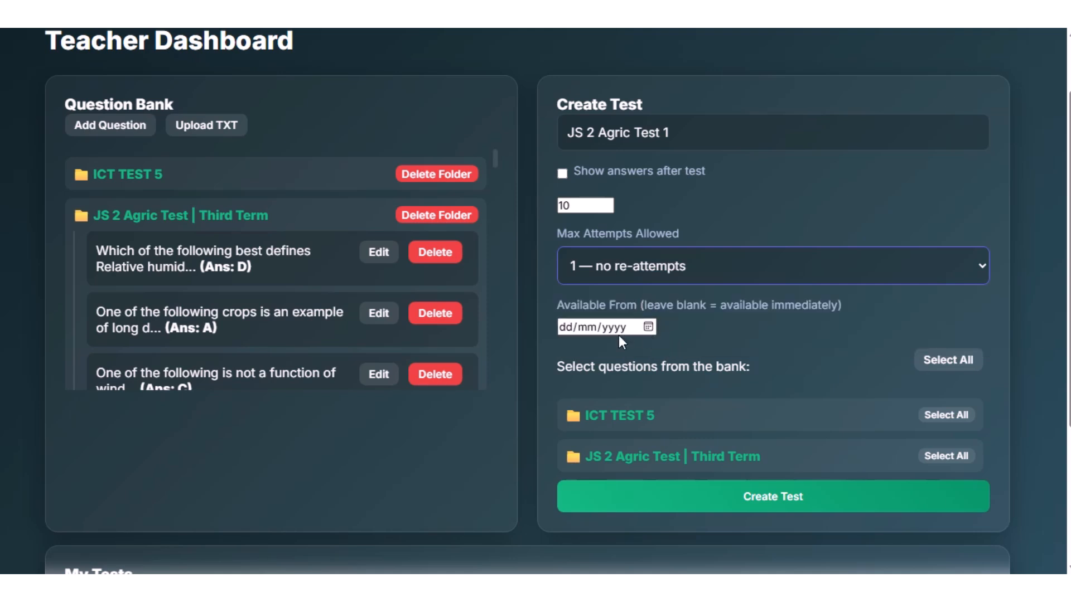
click(648, 327)
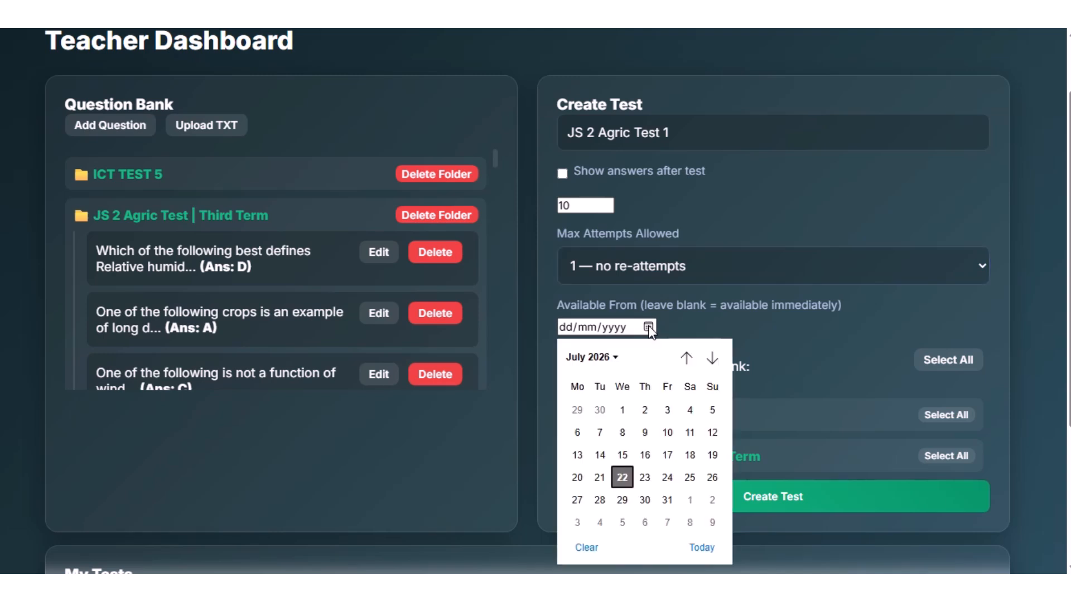
click(622, 475)
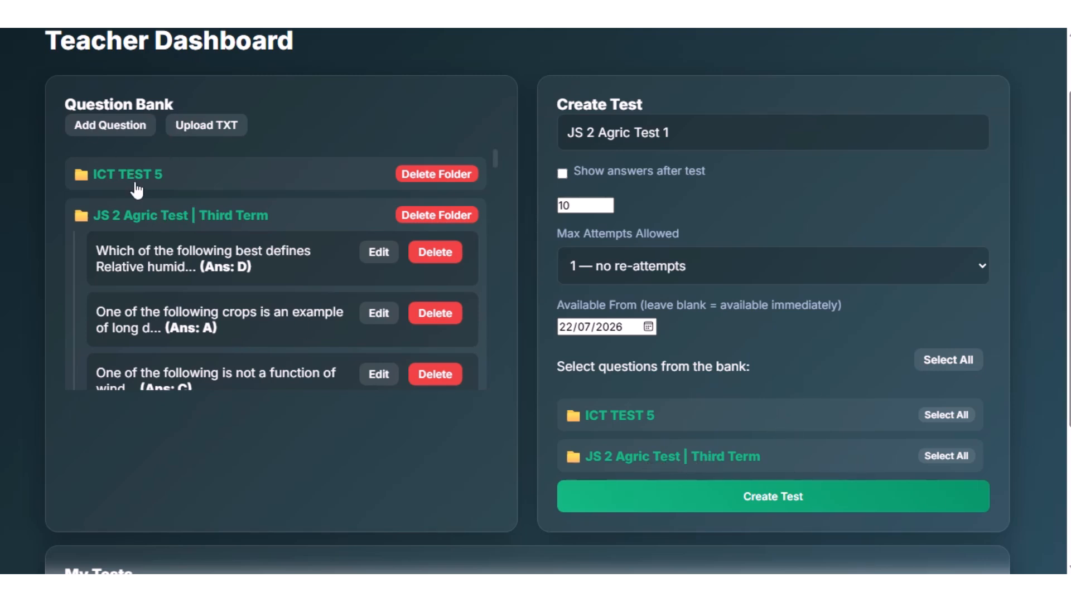
Select all questions in the JS 2 Agric Test | Third Term folder and create the test.
click(670, 459)
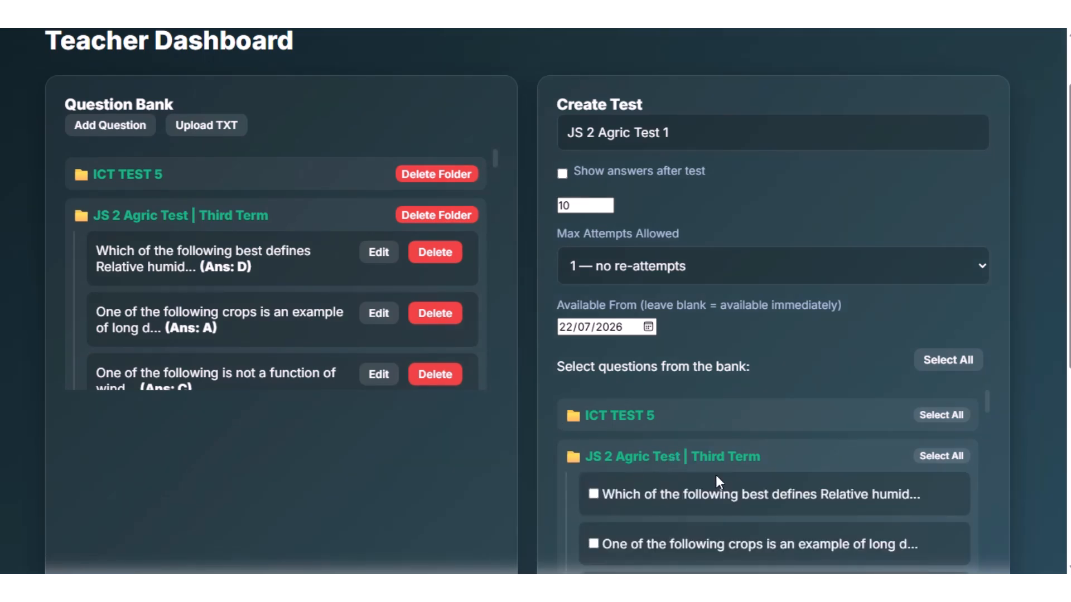
scroll(1004, 393, down, 2)
scroll(1002, 393, down, 3)
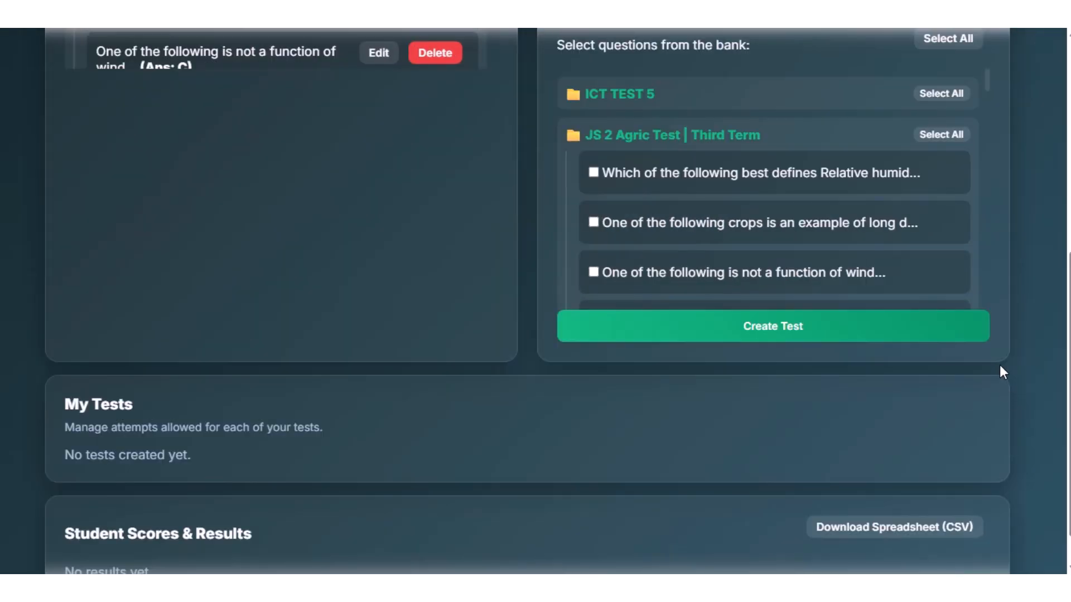
scroll(999, 370, up, 1)
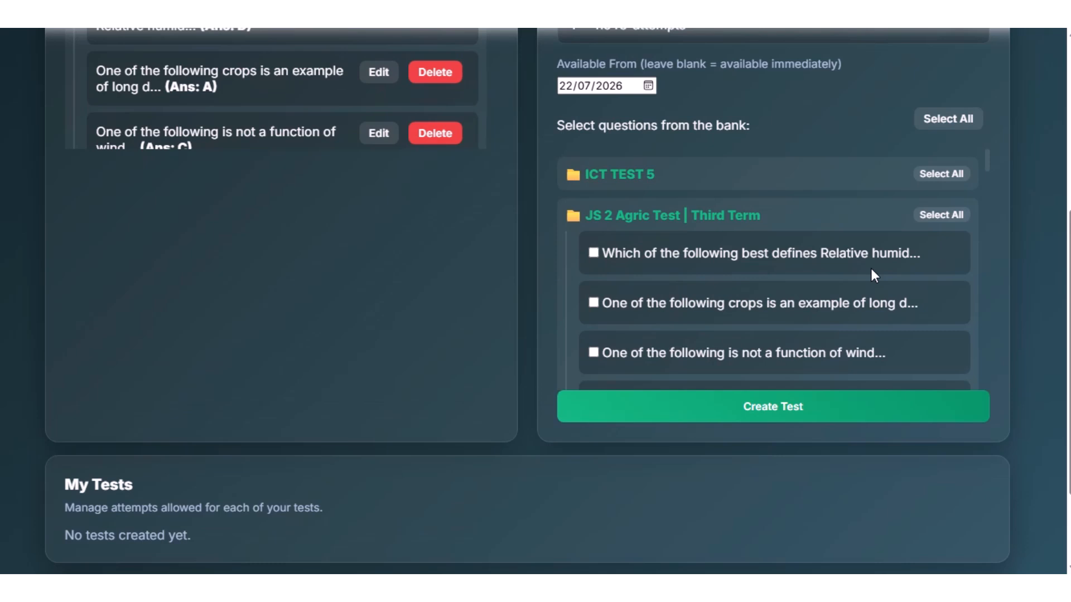
click(935, 219)
click(773, 411)
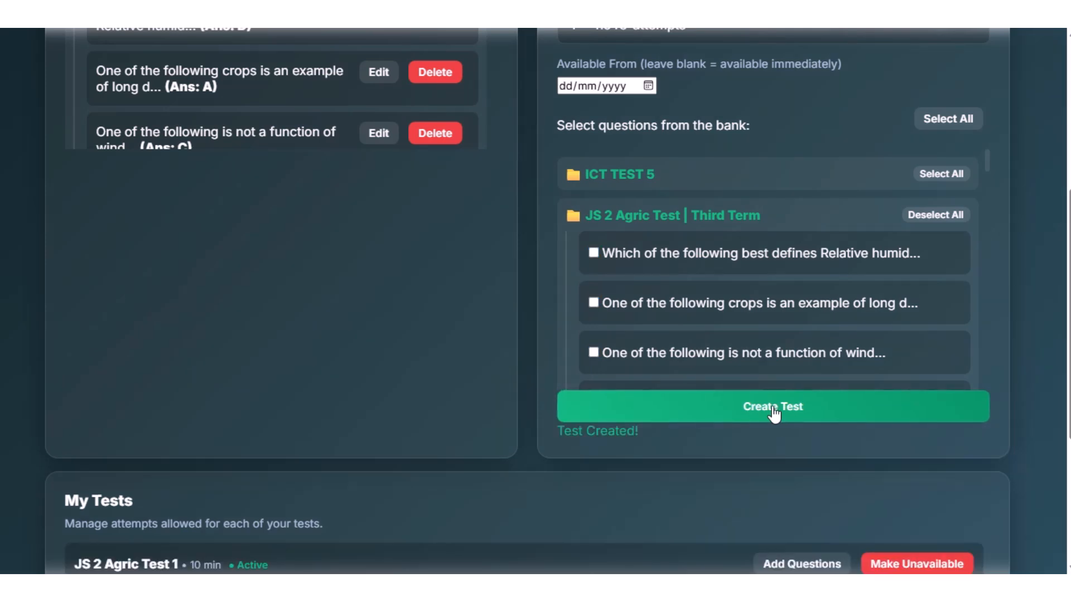
Make JS 2 Agric Test 1 unavailable in My Tests and switch it back to available.
scroll(1002, 413, down, 4)
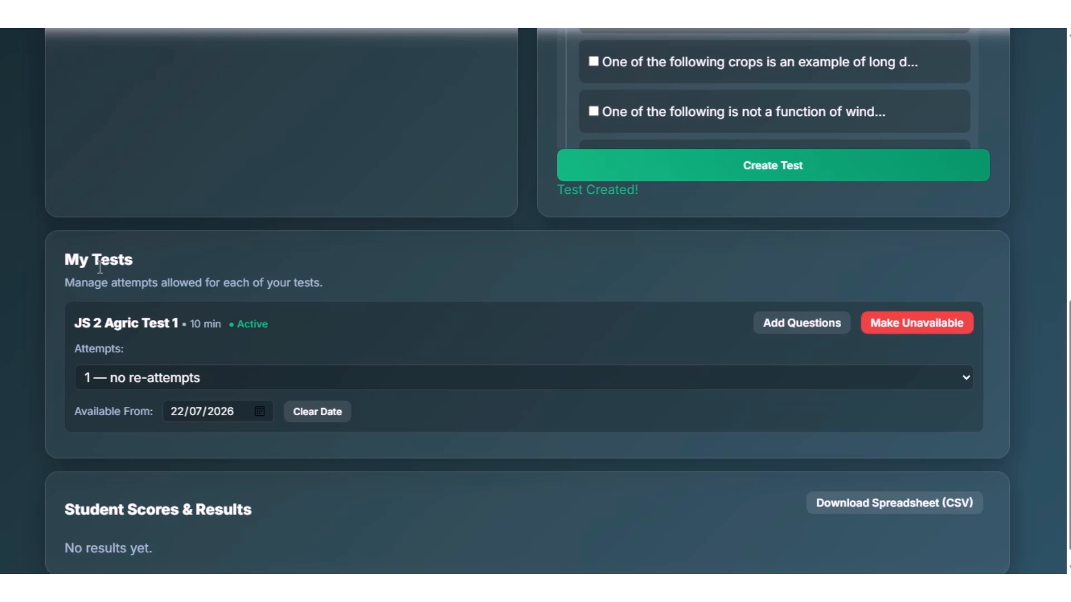
click(915, 325)
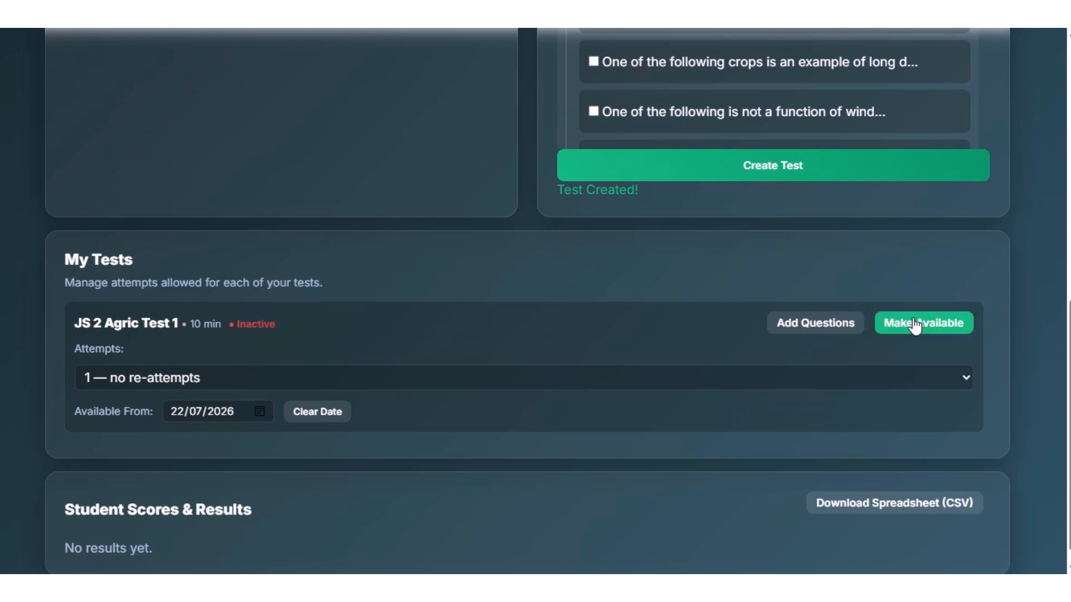
click(915, 326)
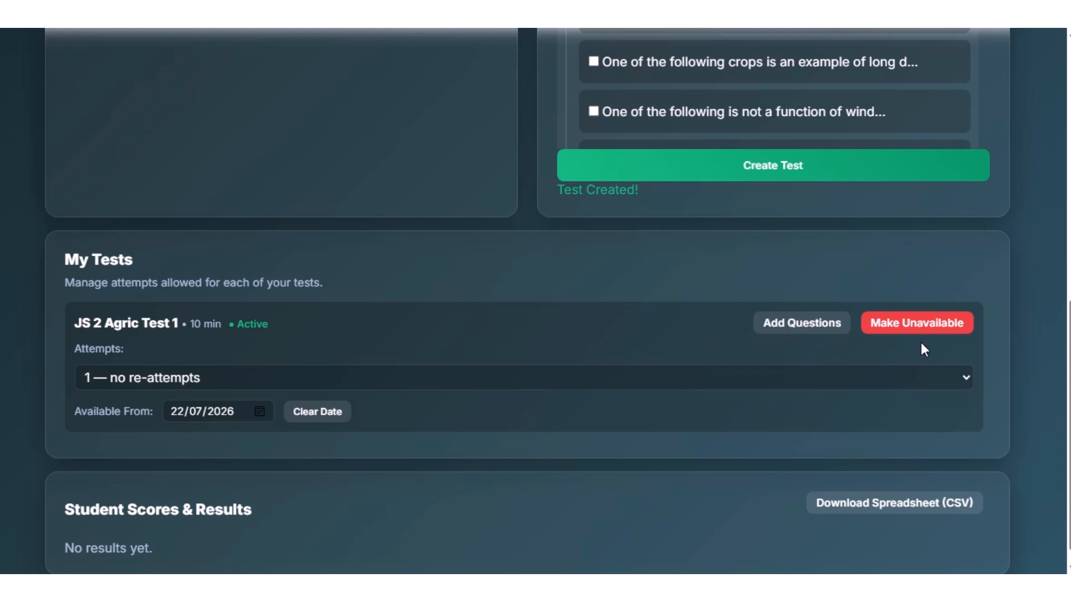
scroll(1004, 362, down, 1)
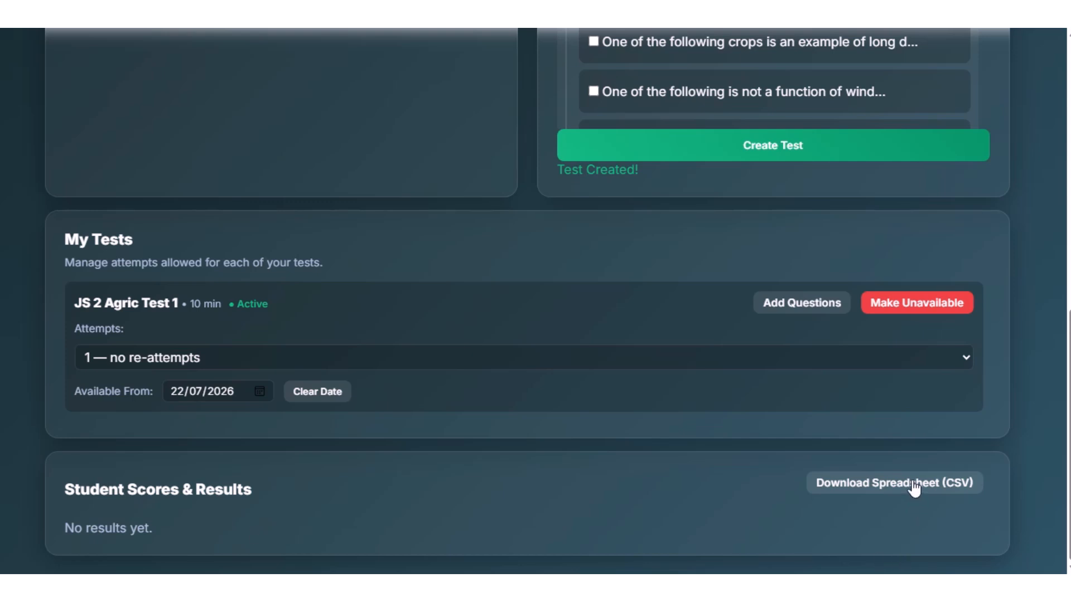
Log out of the teacher account and replace the username on the login form with user2a.
scroll(943, 480, up, 10)
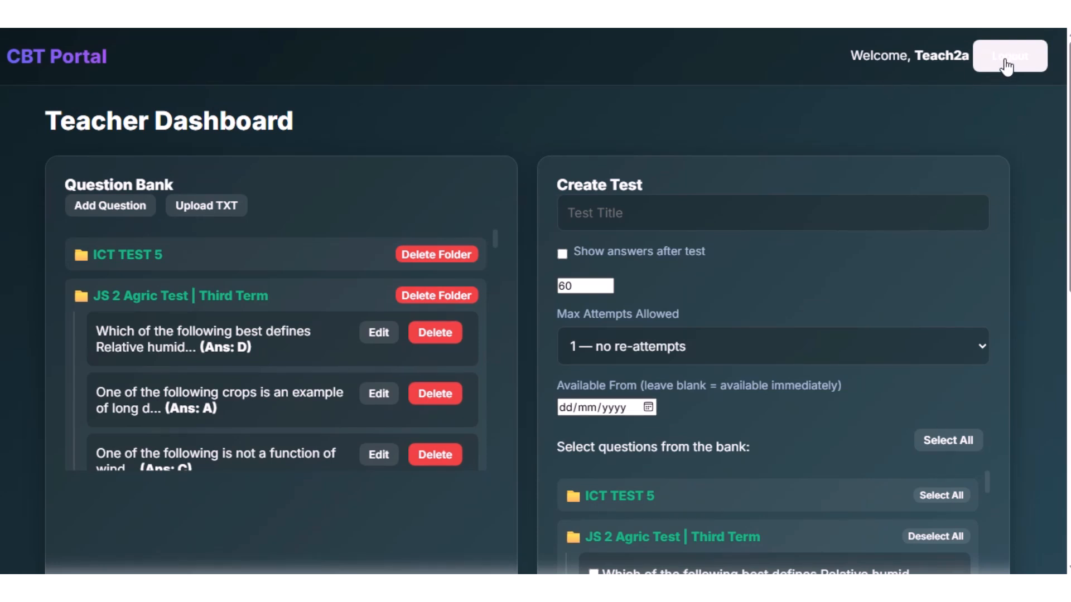
click(1004, 62)
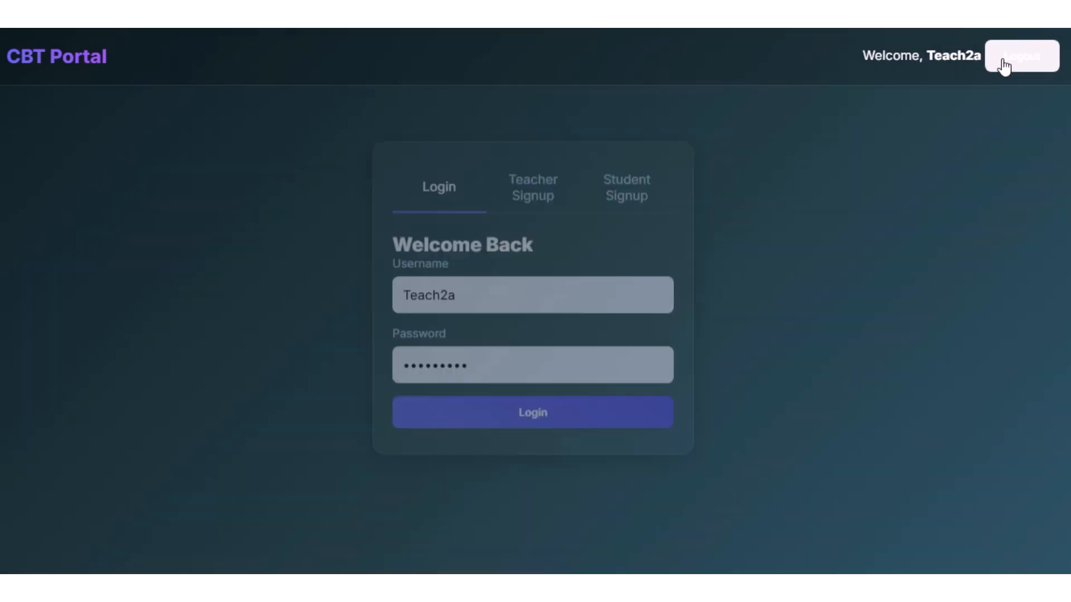
click(519, 296)
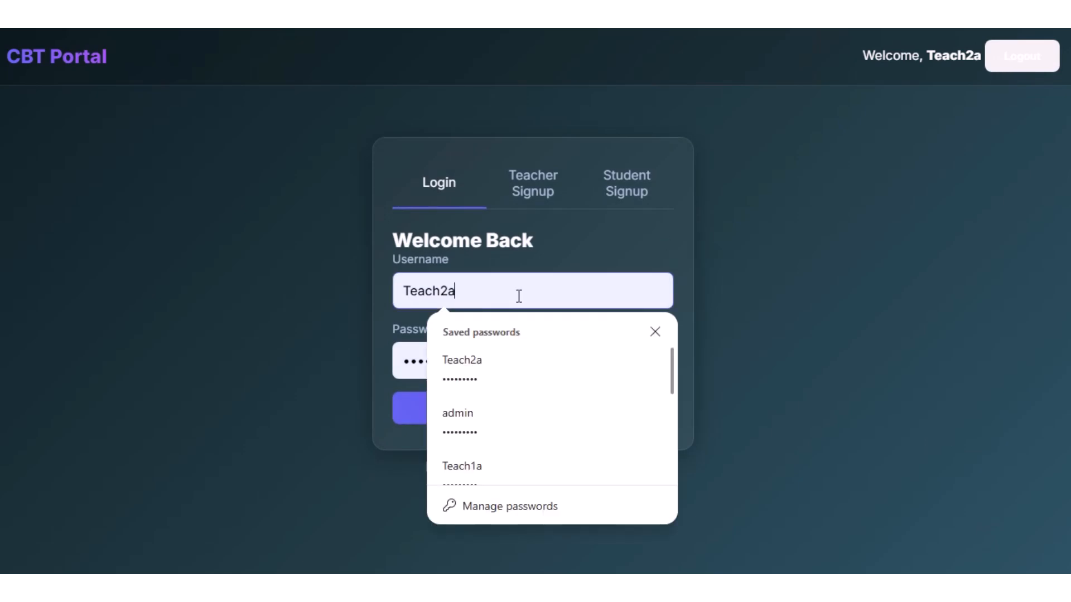
key(BackSpace)
key(BackSpace)
key(BackSpace)
key(BackSpace)
key(BackSpace)
Replace the account password, log in to the student account, and save its password in the browser.
key(BackSpace)
key(BackSpace)
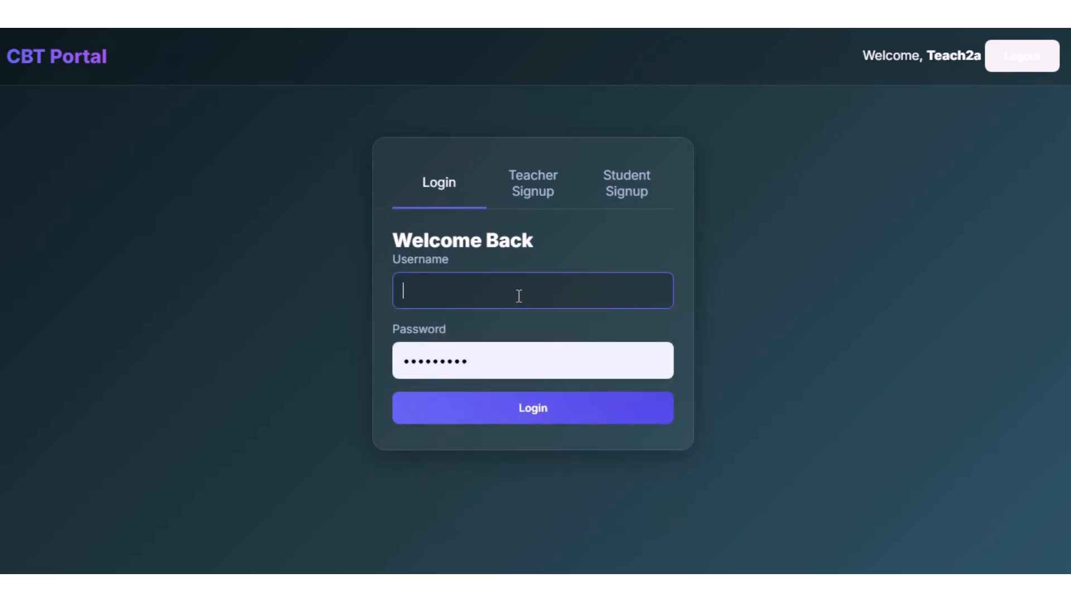
text(user2a)
key(Tab)
key(BackSpace)
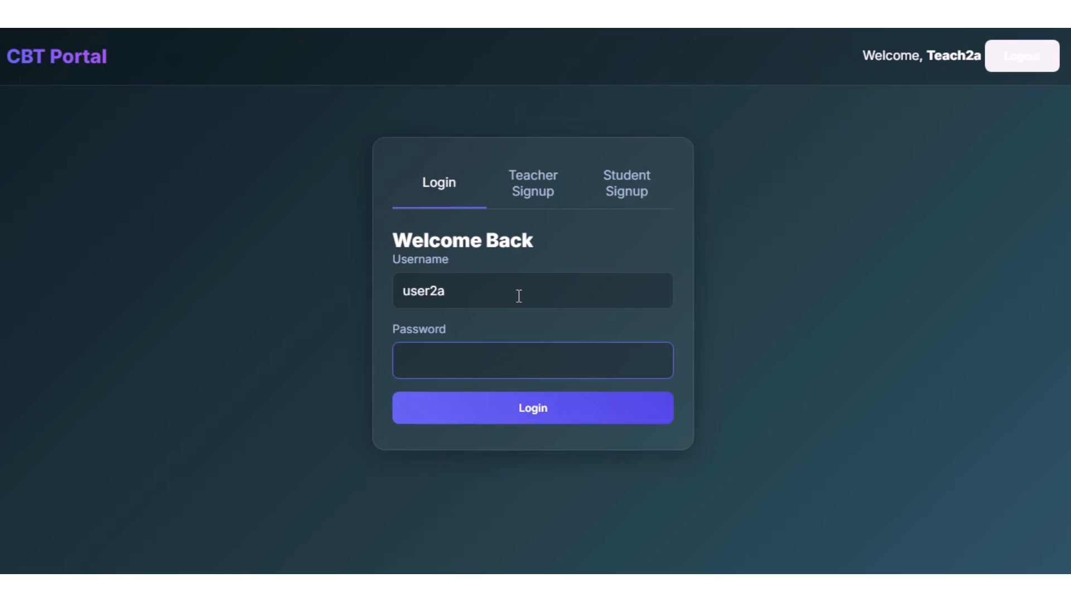
text(••••••••)
click(535, 411)
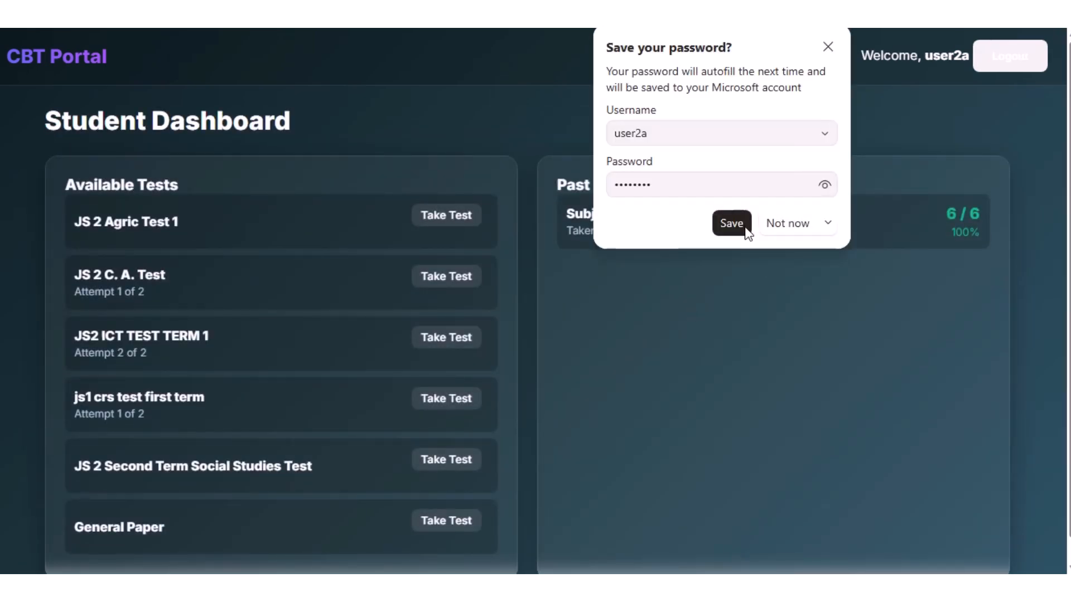
click(731, 223)
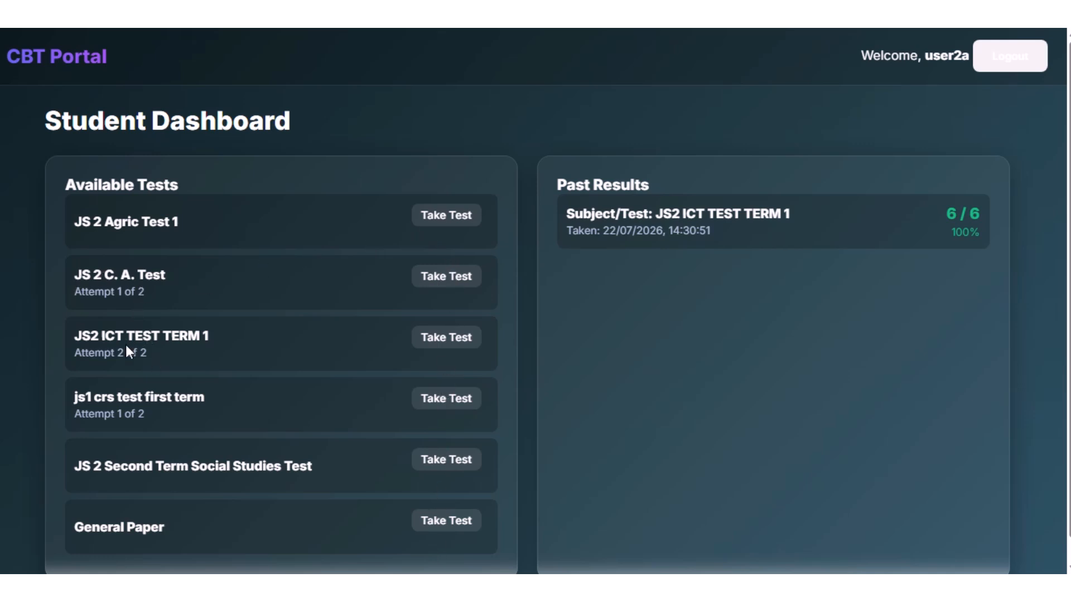
Start JS2 ICT TEST TERM 1 and answer questions 1 to 3 with RAM, CPU and monitor.
click(437, 346)
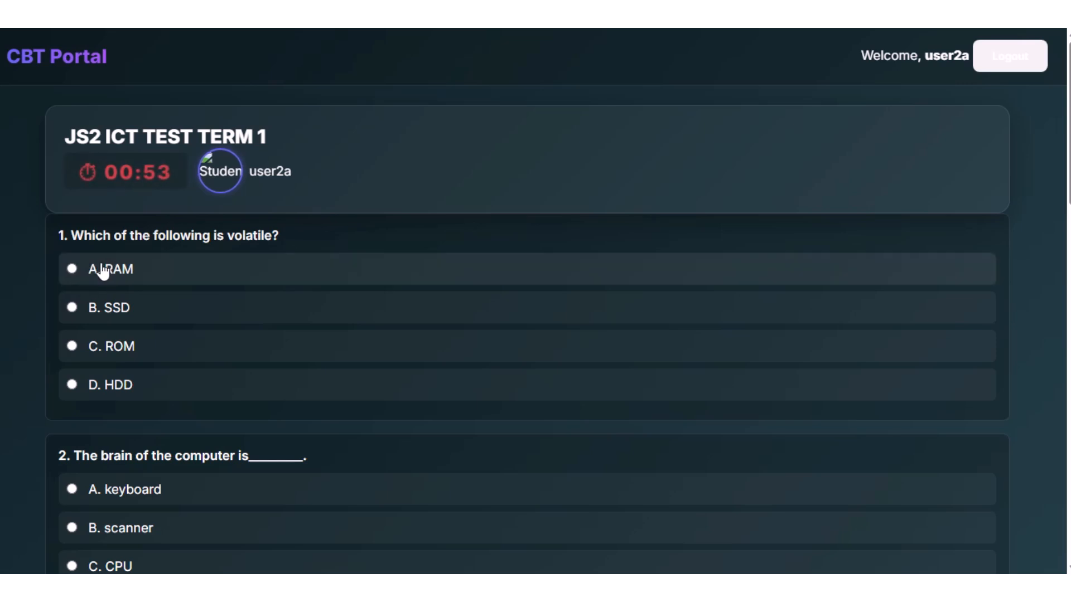
click(71, 268)
scroll(728, 288, down, 3)
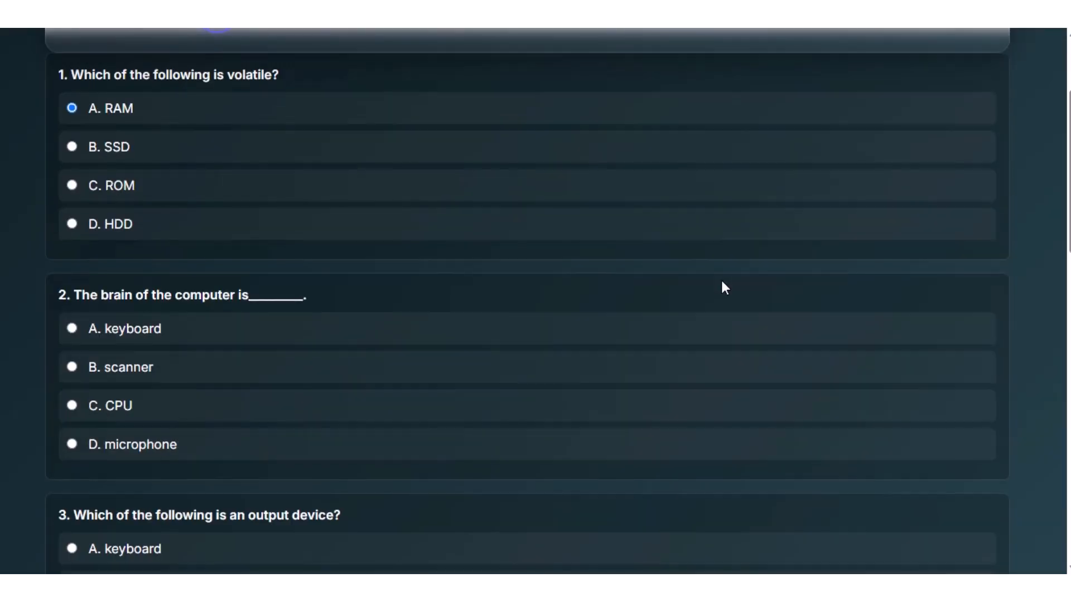
click(75, 405)
scroll(554, 352, down, 4)
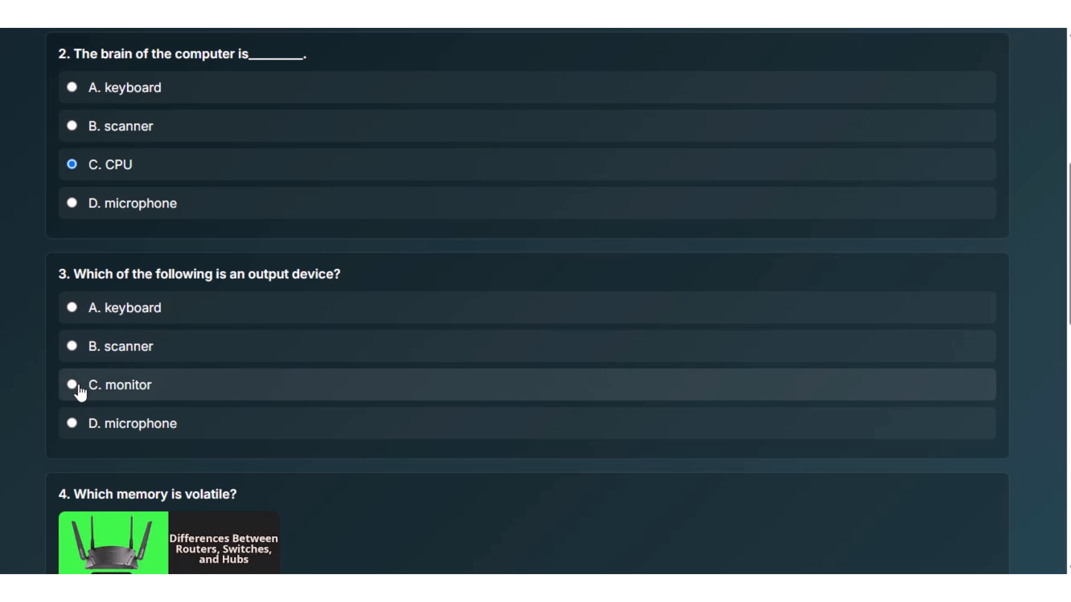
click(73, 386)
Answer questions 4 to 6 with RAM, ROM and keyboard, and submit the test, returning to the dashboard.
scroll(485, 351, down, 2)
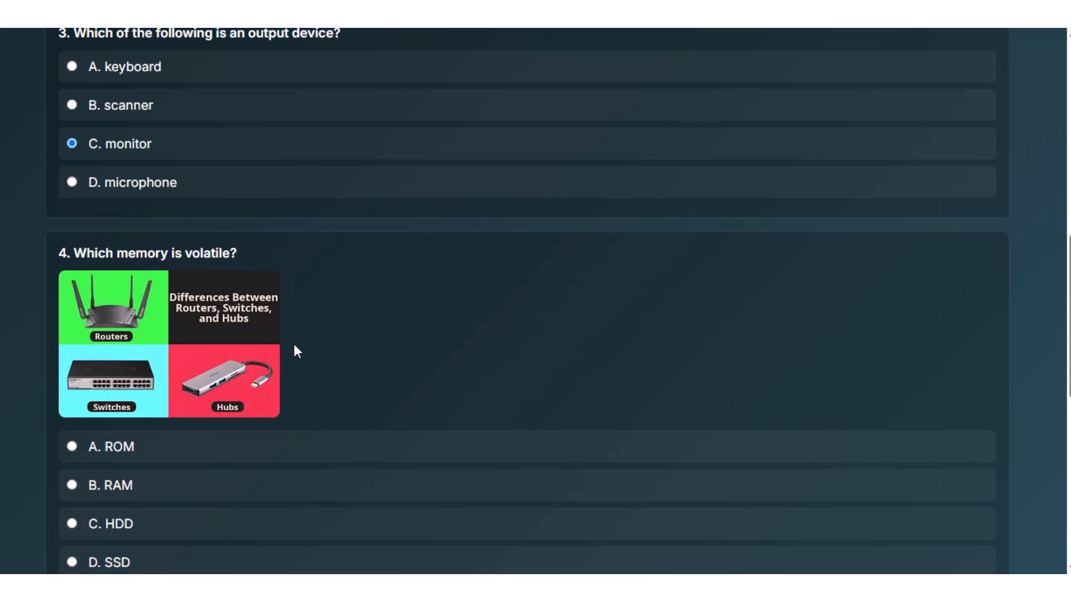
scroll(334, 335, down, 2)
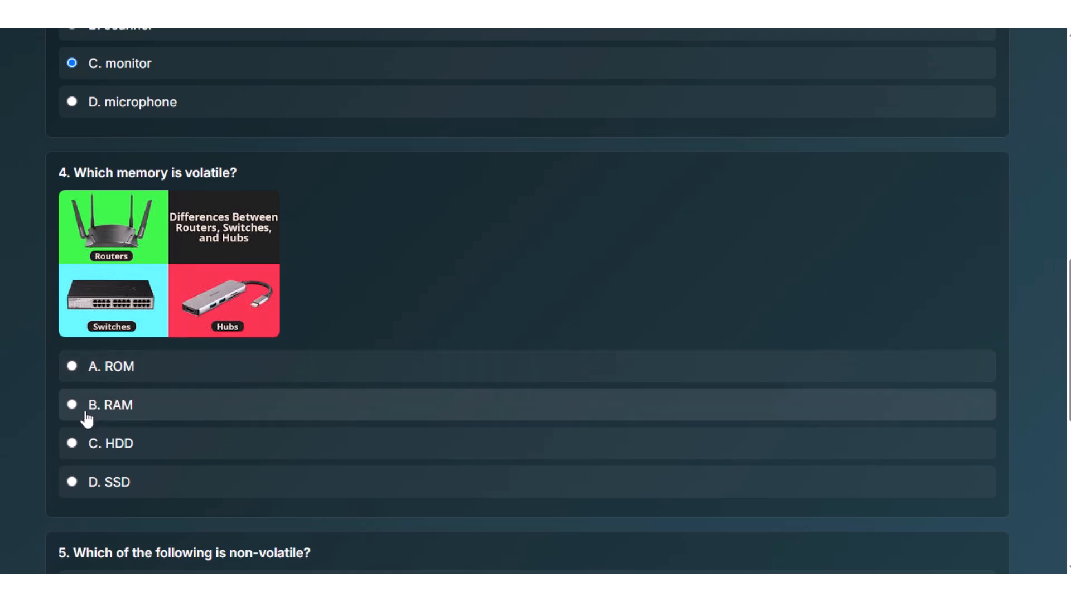
click(75, 402)
scroll(411, 355, down, 5)
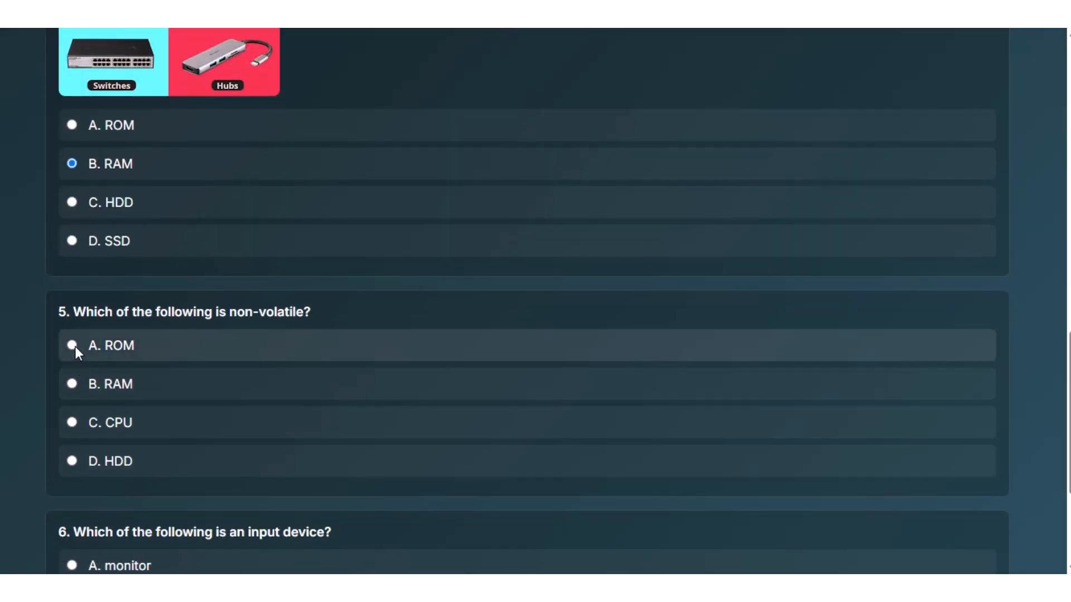
click(74, 343)
scroll(312, 357, down, 3)
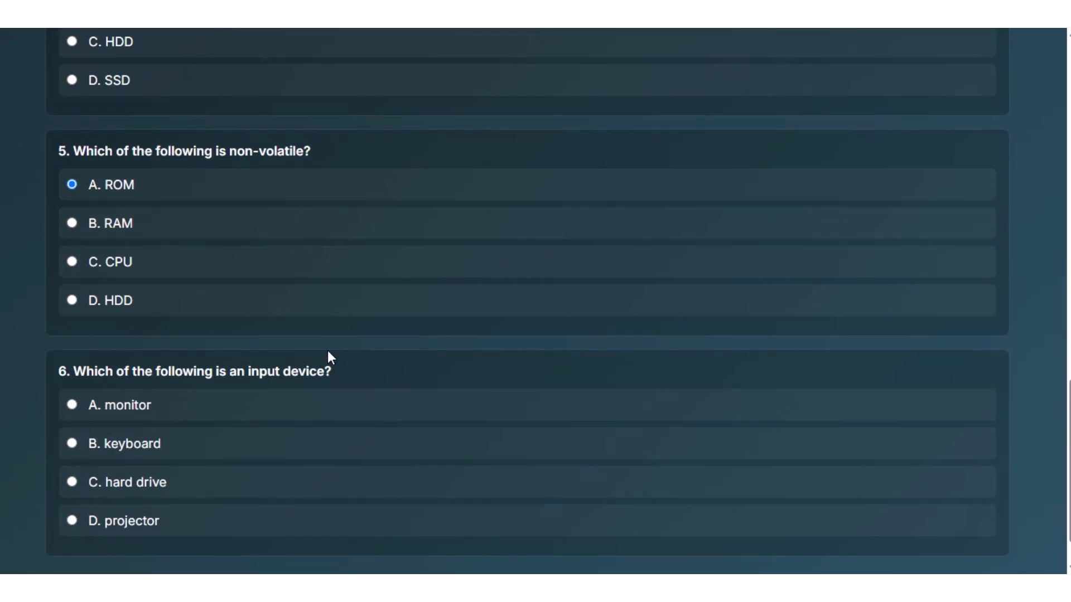
scroll(327, 356, down, 1)
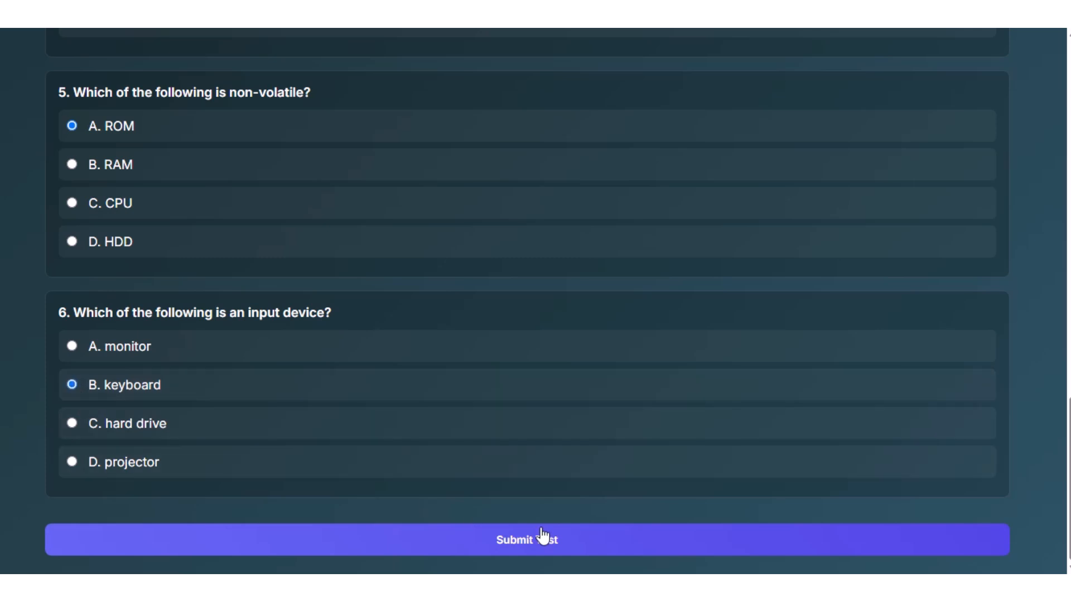
click(509, 540)
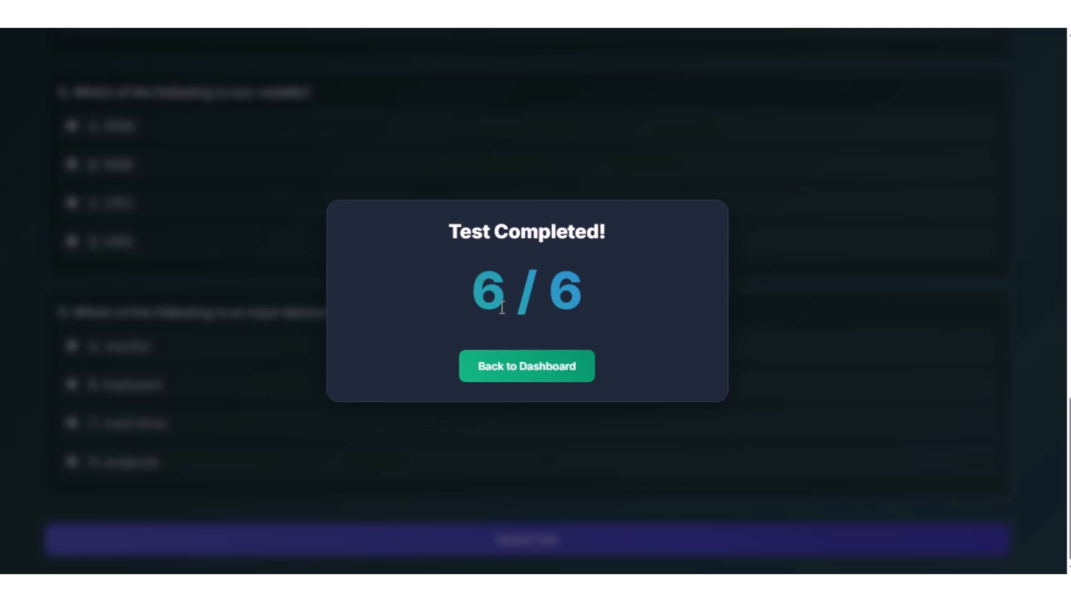
click(521, 366)
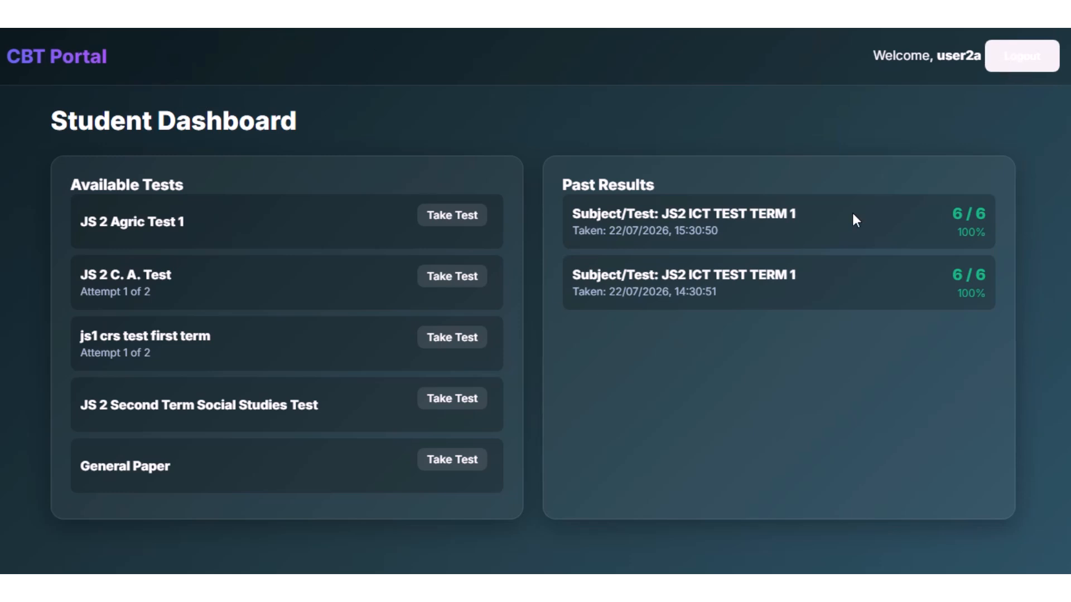
Log out of the student account and view the Student Signup form followed by the Teacher Signup form.
click(1019, 61)
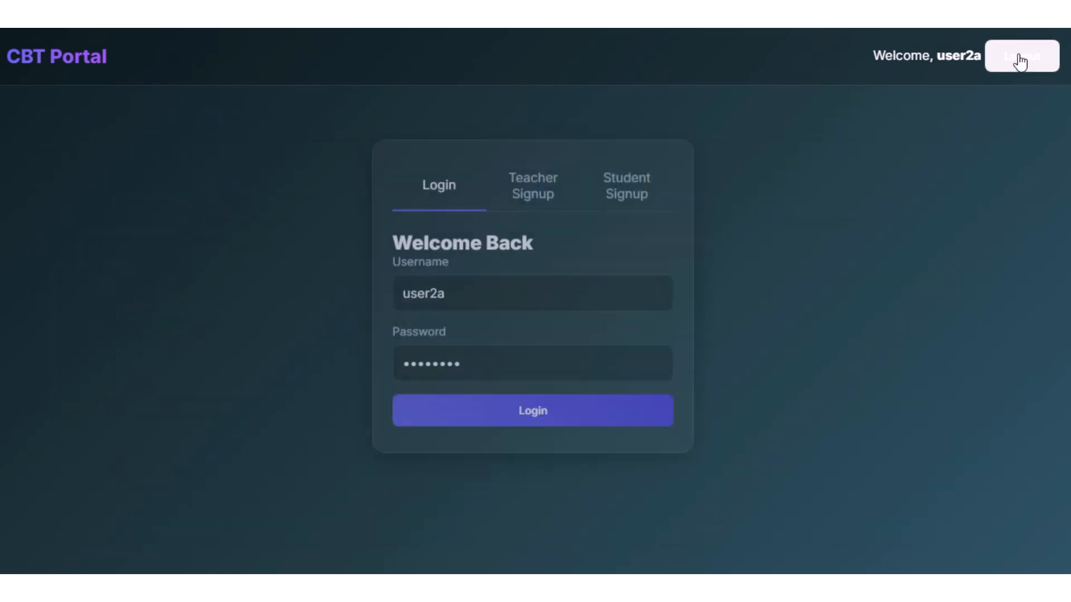
click(634, 193)
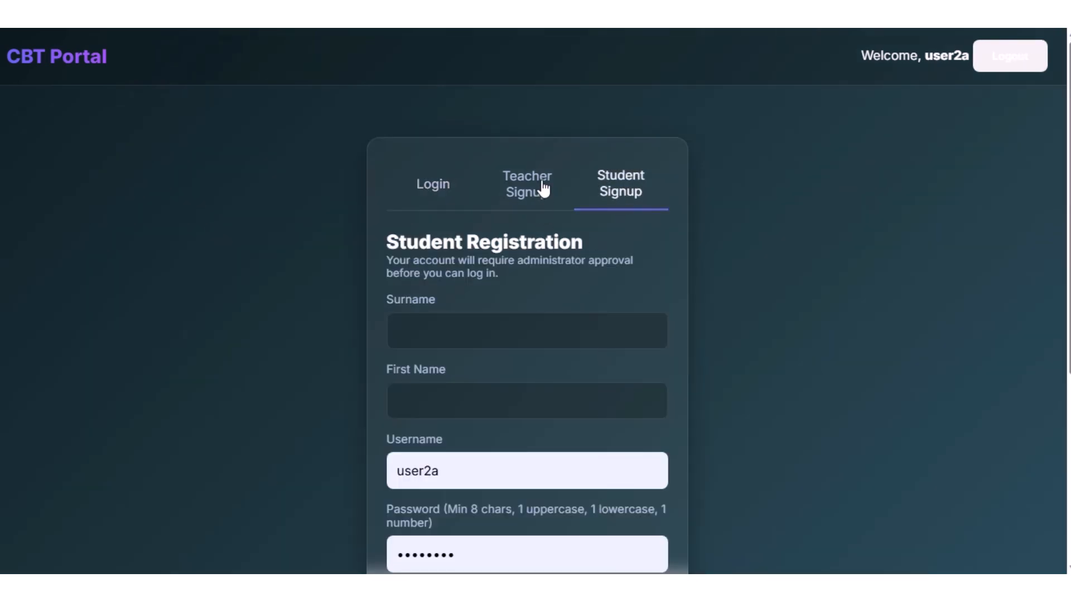
click(548, 192)
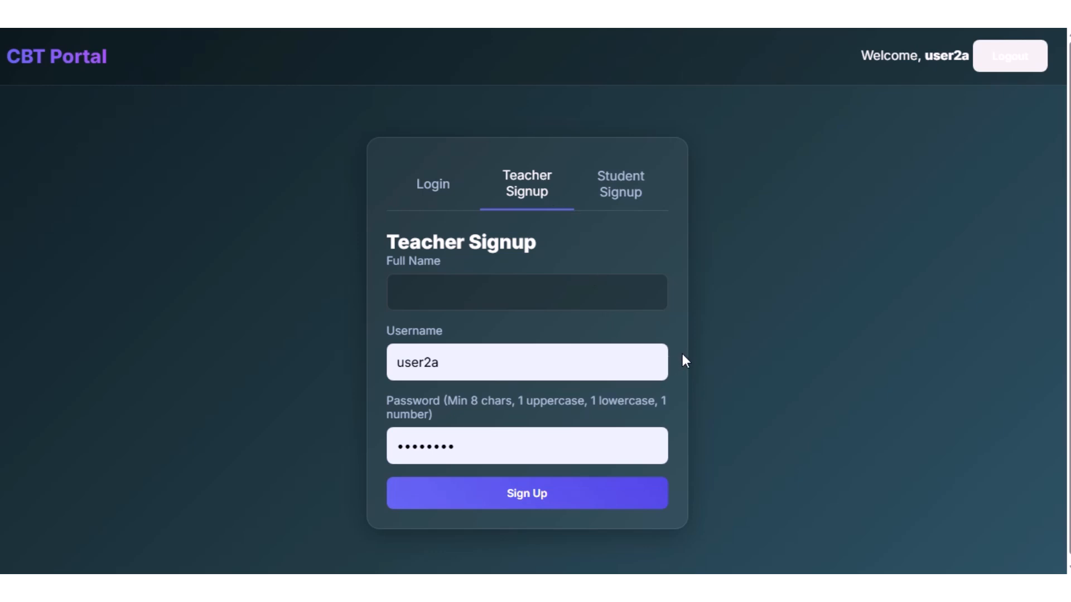